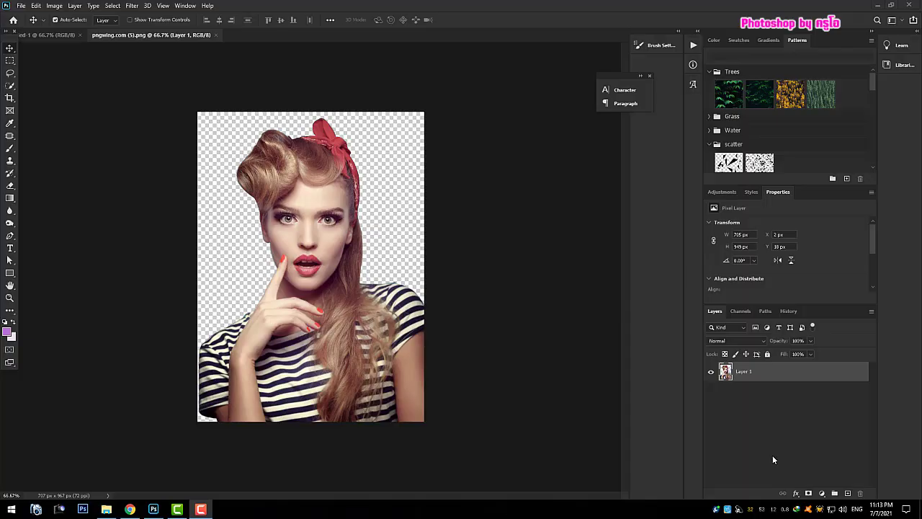
- Drag the woman cut-out from the PNG onto the white Untitled canvas as Layer 1
{"action": "left_click_drag", "start_coordinate": [142, 36], "coordinate": [317, 73]}
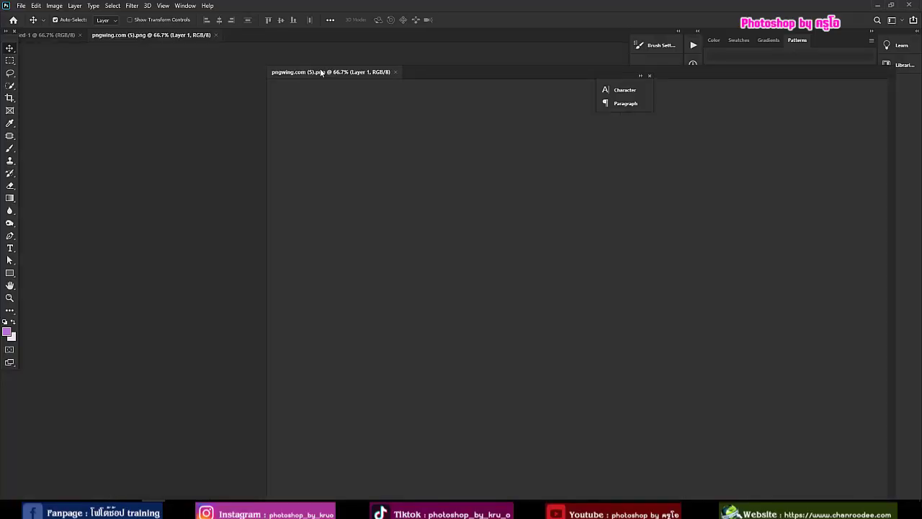
{"action": "left_click_drag", "start_coordinate": [404, 206], "coordinate": [232, 281]}
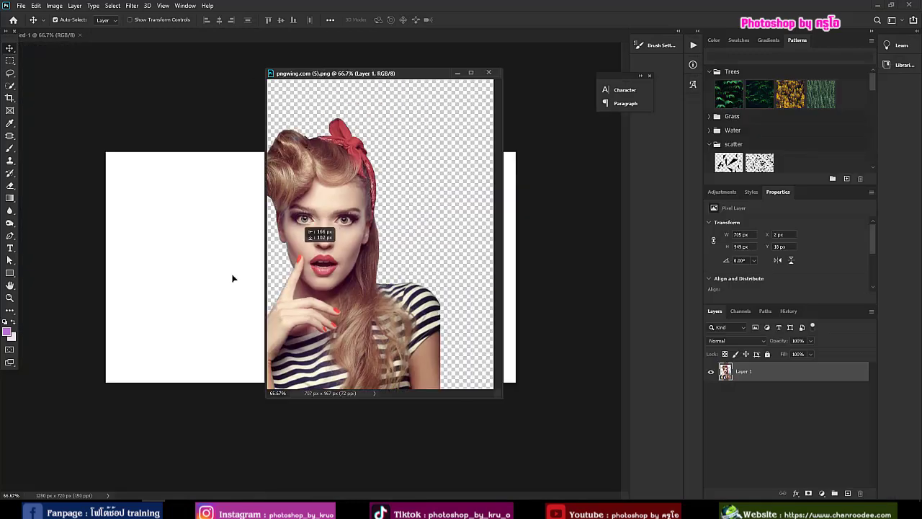
{"action": "left_click_drag", "start_coordinate": [422, 75], "coordinate": [47, 42]}
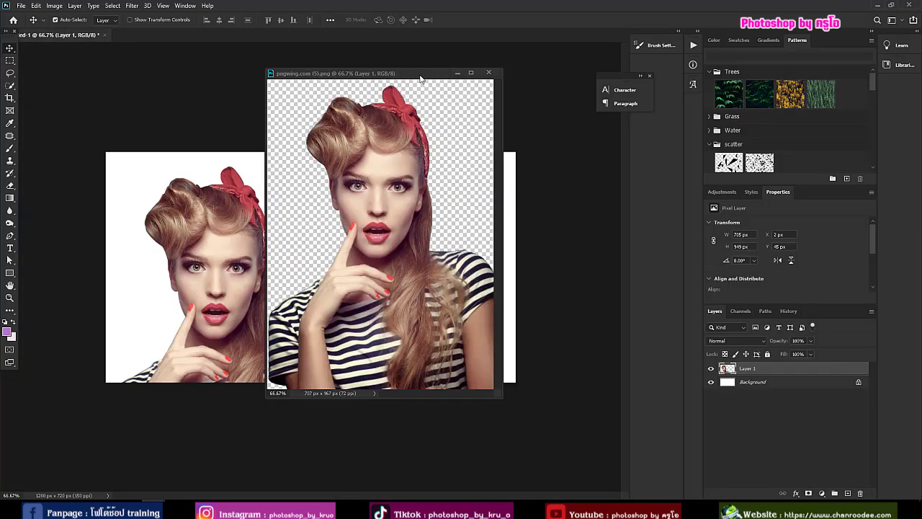
{"action": "left_click", "coordinate": [47, 40]}
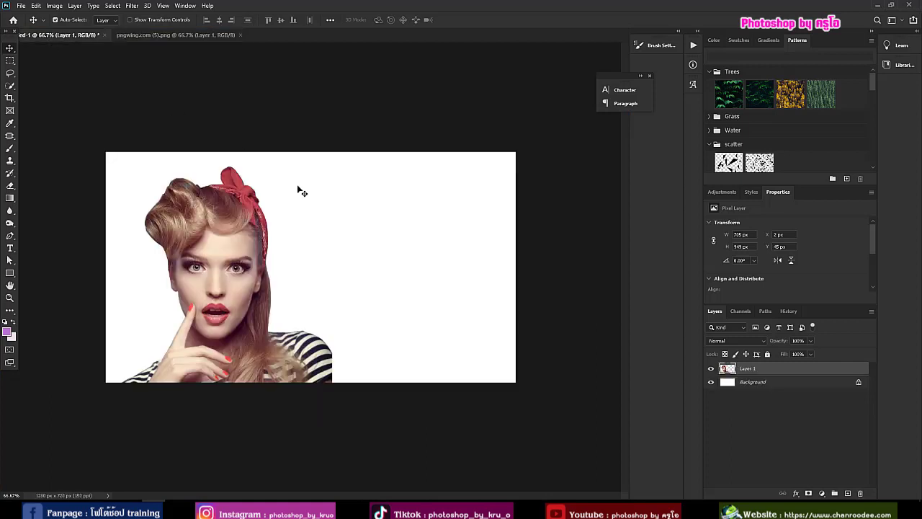
{"action": "mouse_move", "coordinate": [220, 278]}
{"action": "left_mouse_down"}
{"action": "mouse_move", "coordinate": [321, 252]}
{"action": "mouse_move", "coordinate": [324, 265]}
{"action": "left_mouse_up"}
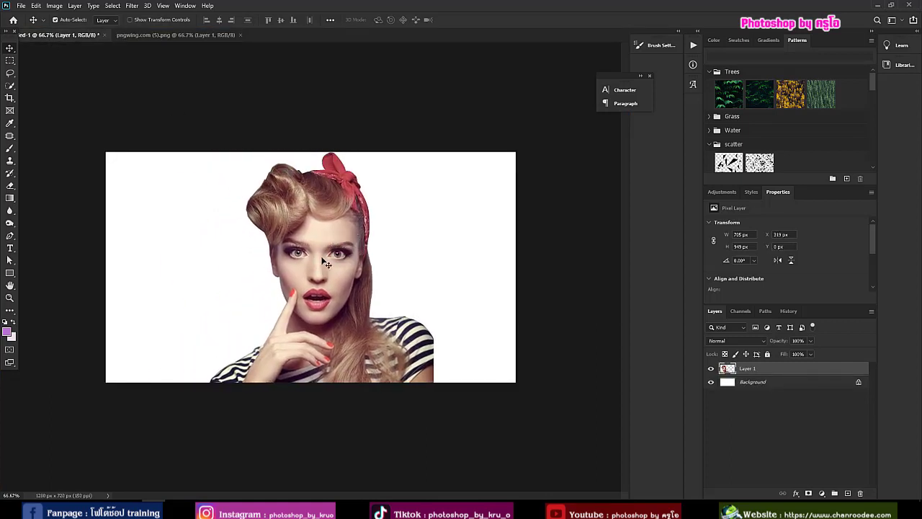
- Free Transform the woman down to 539 × 712 px, centred to fit the canvas height
{"action": "key", "text": "ctrl+t"}
{"action": "left_click_drag", "start_coordinate": [207, 154], "coordinate": [249, 206]}
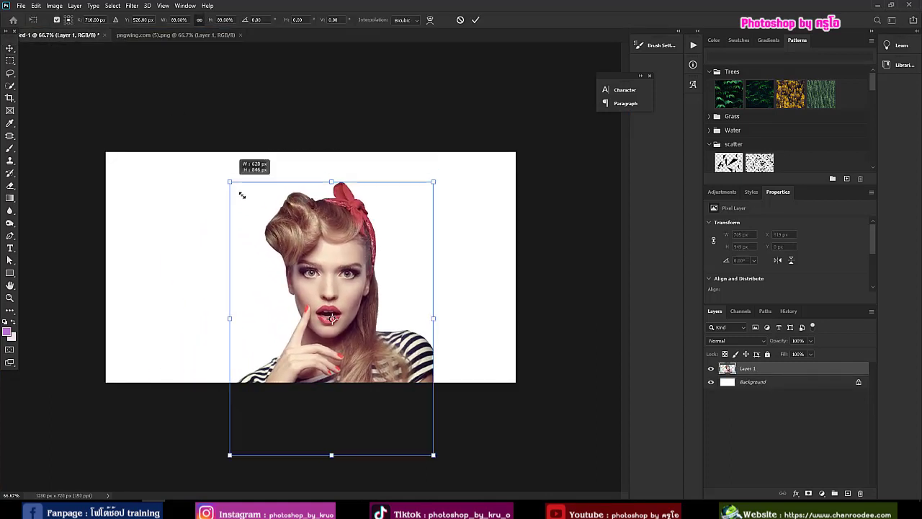
{"action": "left_click_drag", "start_coordinate": [335, 248], "coordinate": [319, 176]}
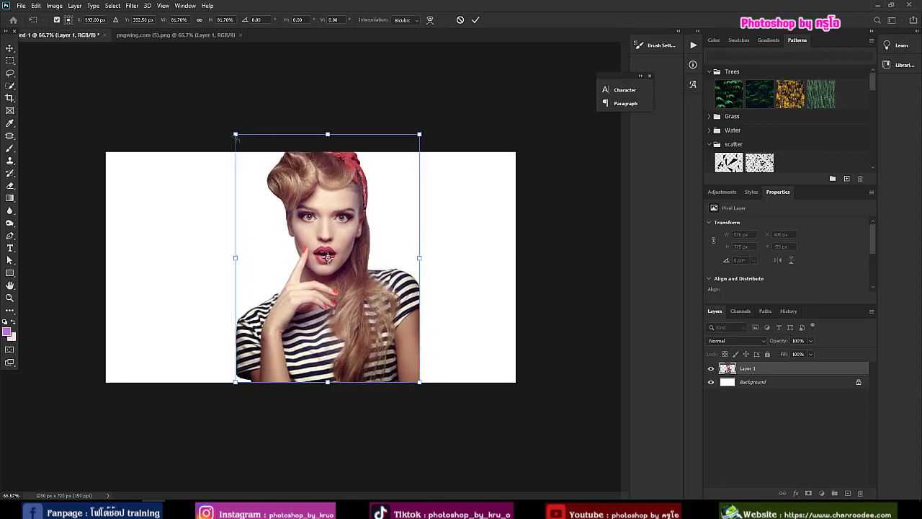
{"action": "left_click_drag", "start_coordinate": [236, 136], "coordinate": [250, 154]}
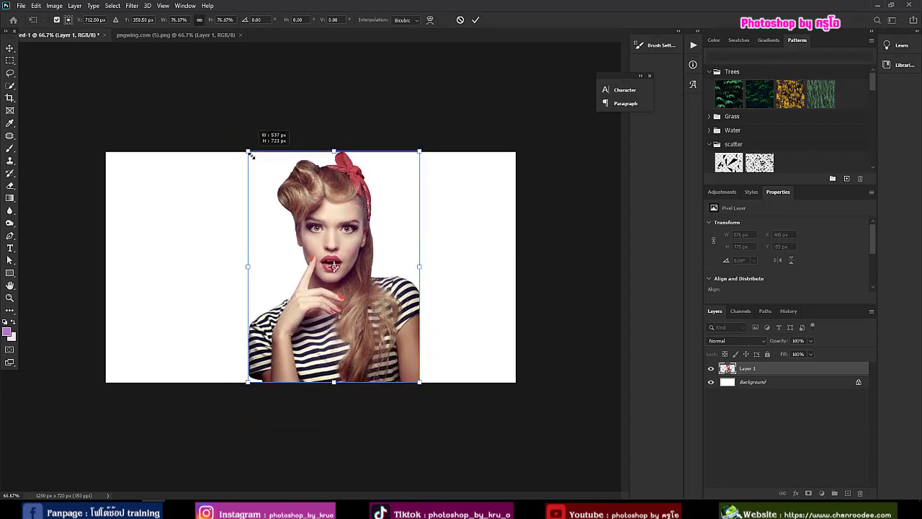
{"action": "left_click", "coordinate": [475, 19]}
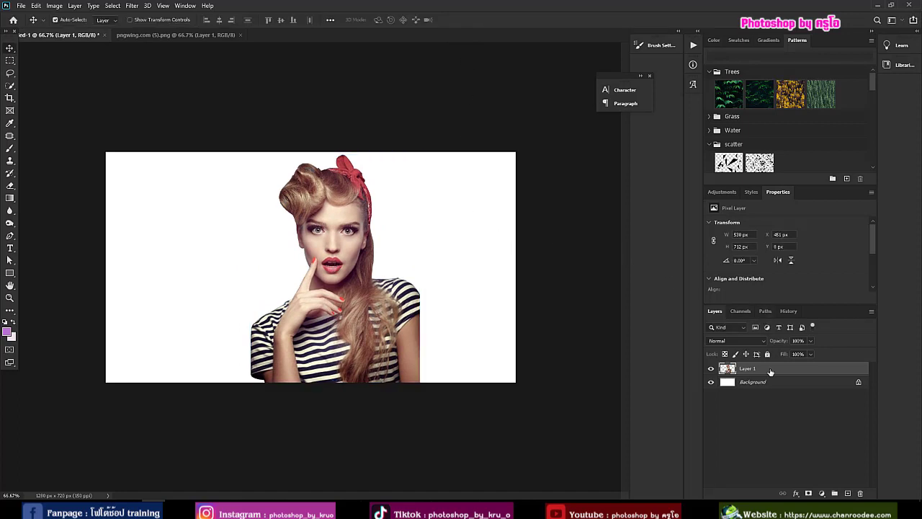
- Duplicate Layer 1, invert it, convert it to a smart object, and set it to Color Dodge
{"action": "key", "text": "ctrl+j"}
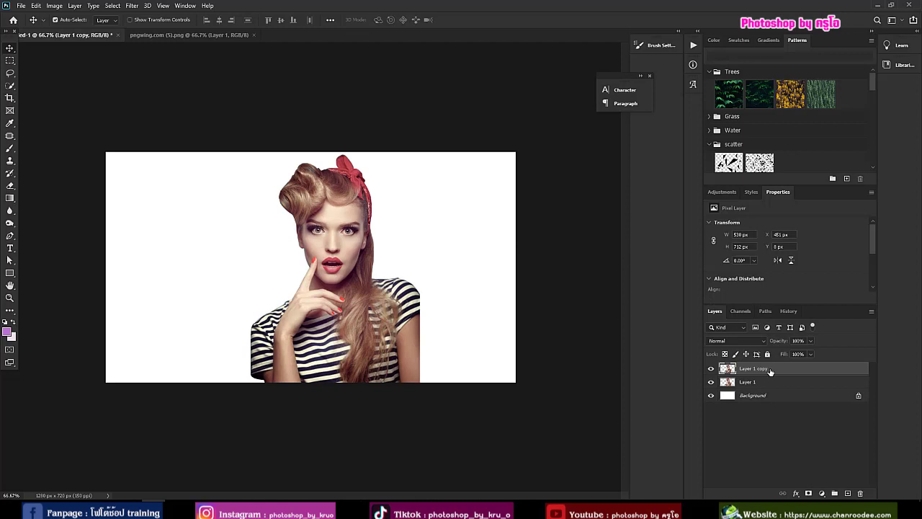
{"action": "left_click", "coordinate": [53, 6]}
{"action": "mouse_move", "coordinate": [70, 30]}
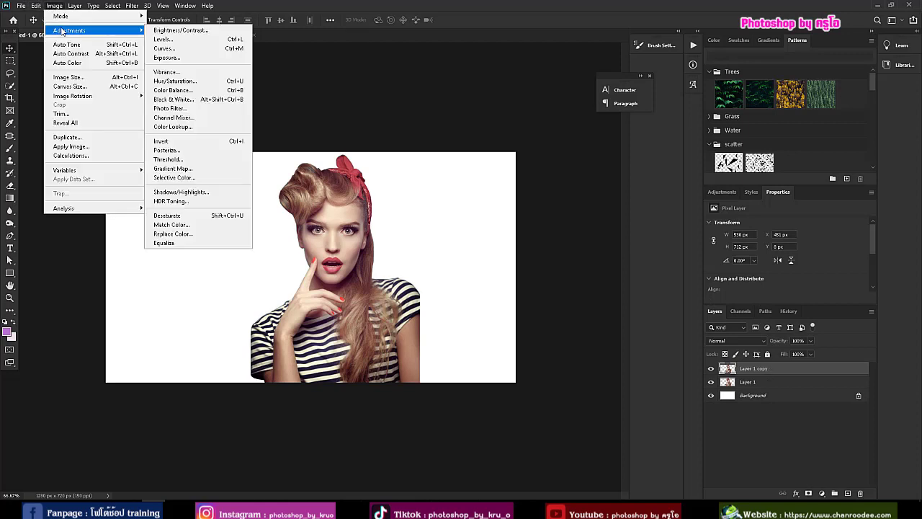
{"action": "left_click", "coordinate": [218, 143]}
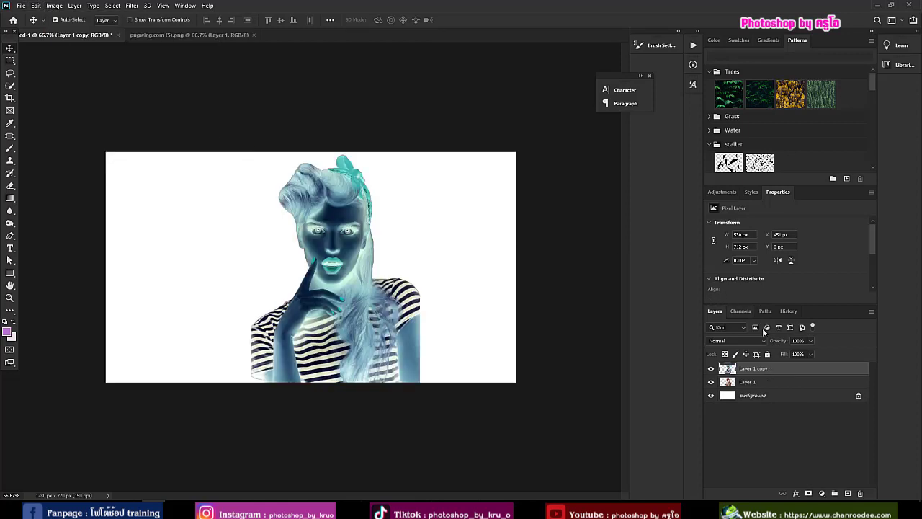
{"action": "right_click", "coordinate": [802, 373]}
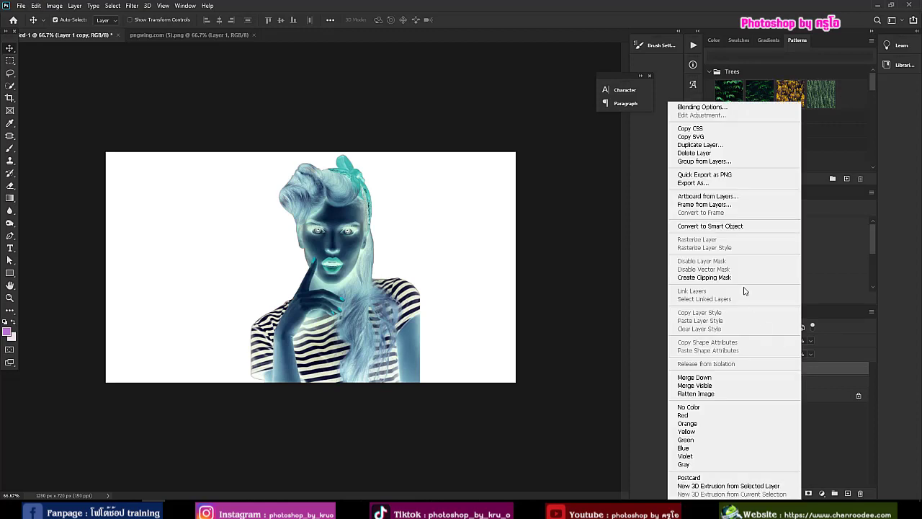
{"action": "left_click", "coordinate": [737, 228]}
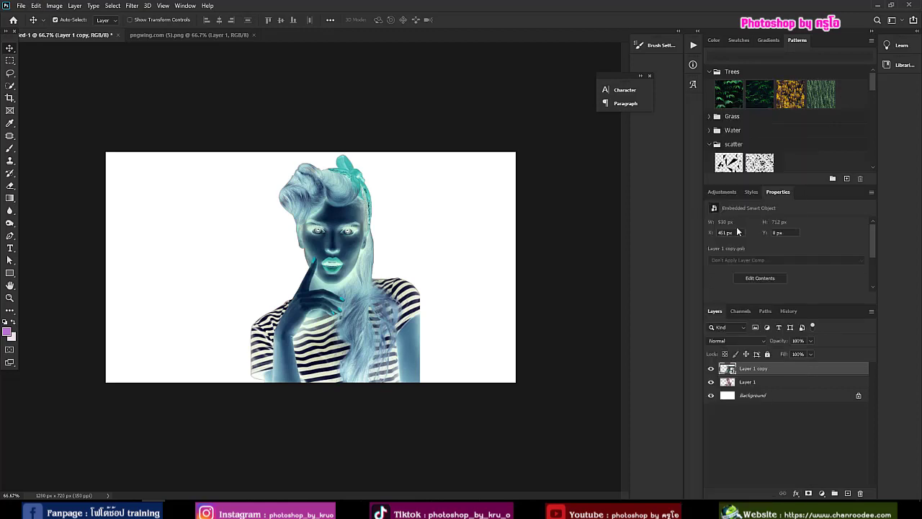
{"action": "left_click", "coordinate": [763, 345]}
{"action": "left_click", "coordinate": [757, 347]}
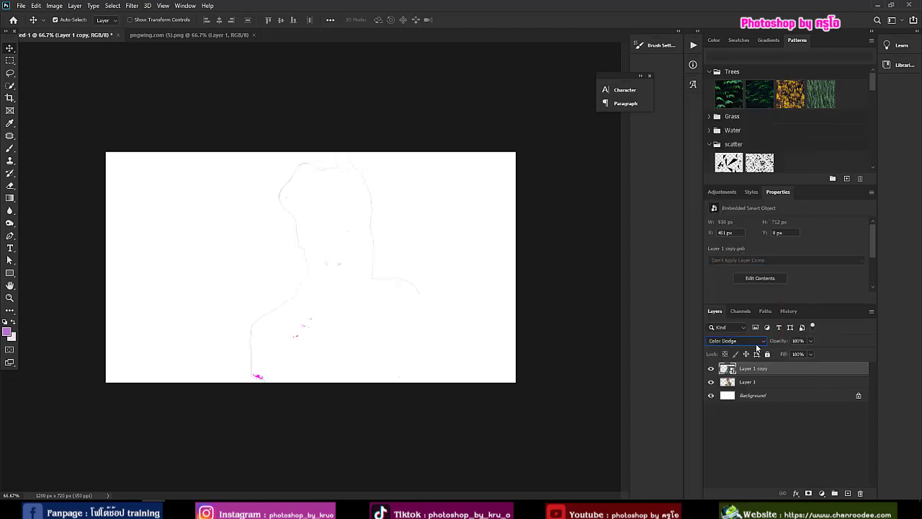
- Apply a fine Gaussian Blur to the inverted copy to reveal pencil-sketch lines
{"action": "left_click", "coordinate": [133, 7]}
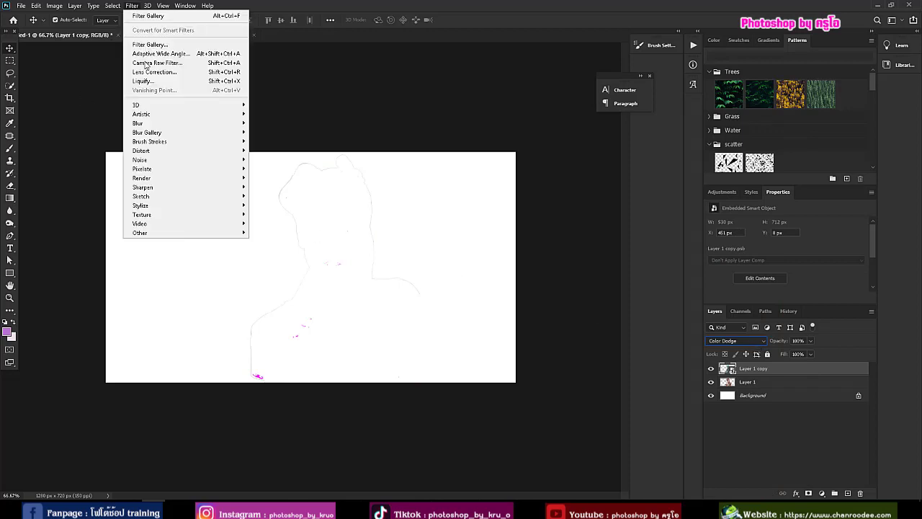
{"action": "mouse_move", "coordinate": [138, 123]}
{"action": "left_click", "coordinate": [273, 159]}
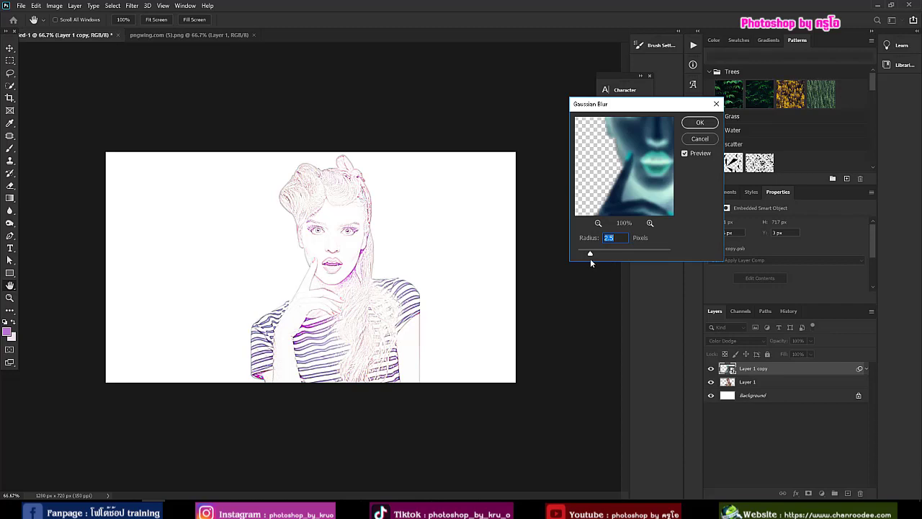
{"action": "left_click_drag", "start_coordinate": [591, 254], "coordinate": [584, 255]}
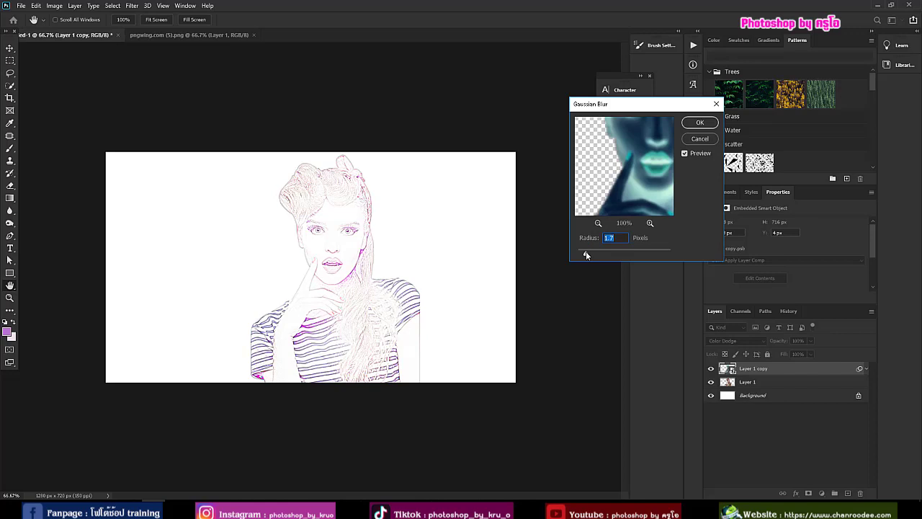
{"action": "left_click_drag", "start_coordinate": [586, 255], "coordinate": [589, 255]}
{"action": "left_click", "coordinate": [699, 122]}
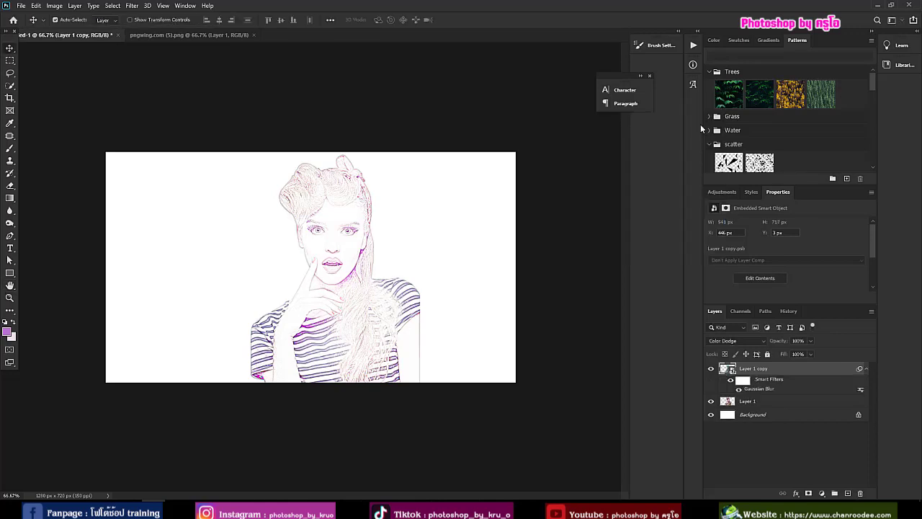
{"action": "left_click", "coordinate": [822, 494]}
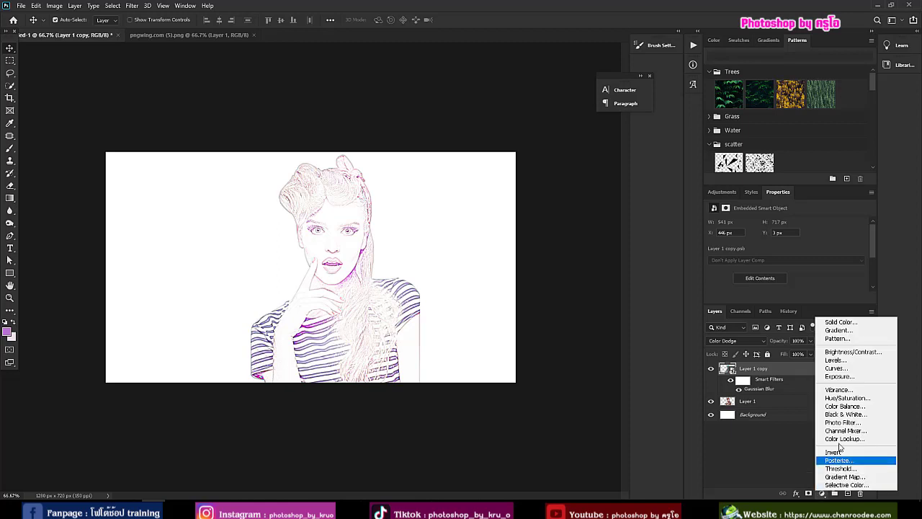
- Add a Levels adjustment with midtones at 0.54 to darken the sketch lines
{"action": "left_click", "coordinate": [835, 360]}
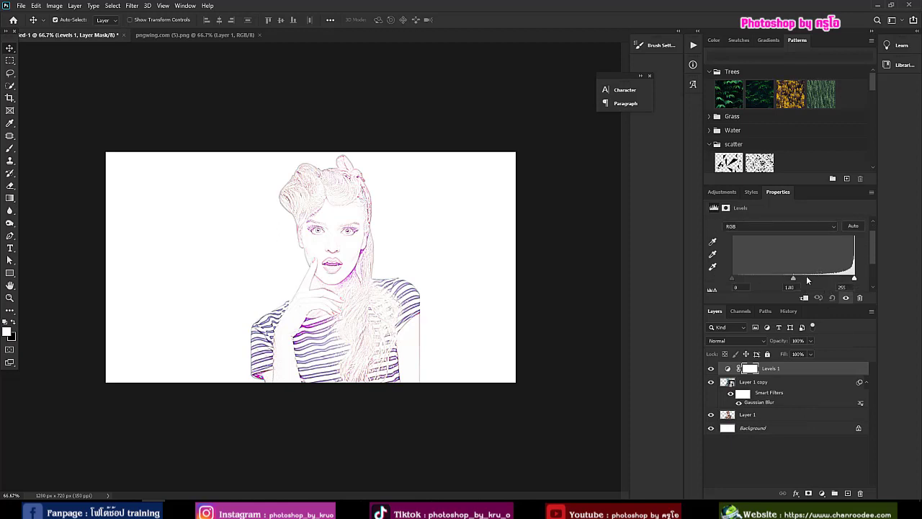
{"action": "left_click_drag", "start_coordinate": [793, 277], "coordinate": [810, 278]}
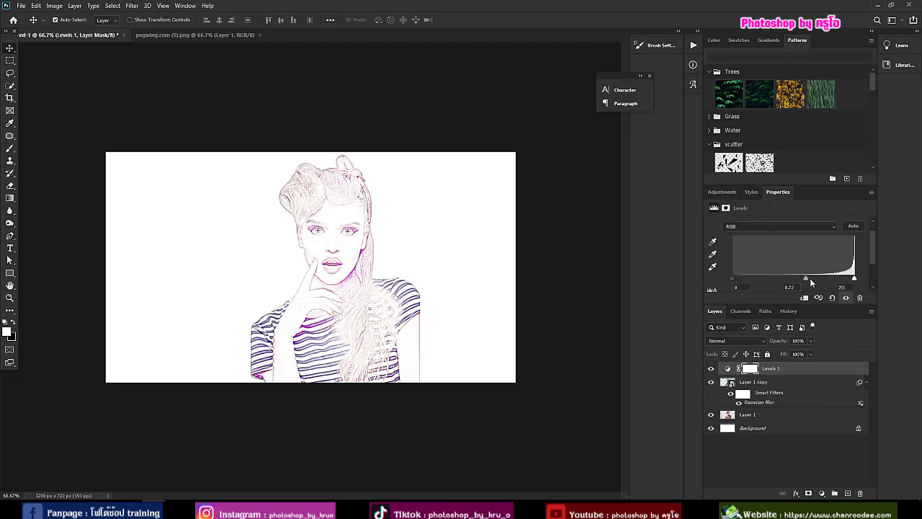
{"action": "left_click_drag", "start_coordinate": [810, 278], "coordinate": [816, 278]}
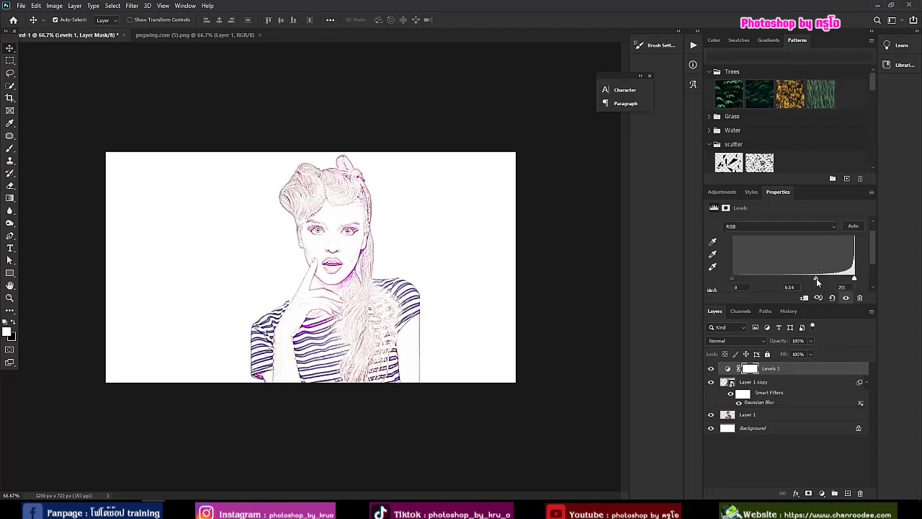
{"action": "left_click", "coordinate": [795, 372]}
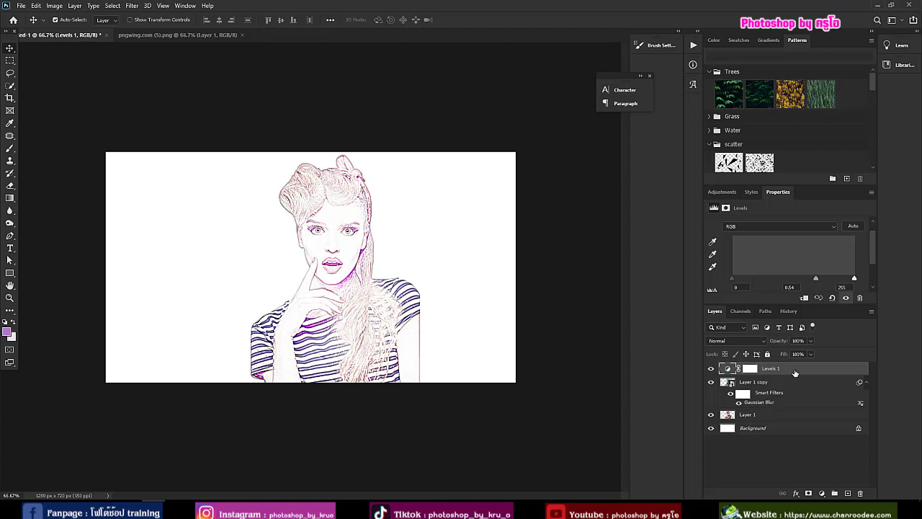
- Add a Black & White adjustment layer to make the sketch greyscale
{"action": "left_click", "coordinate": [823, 494]}
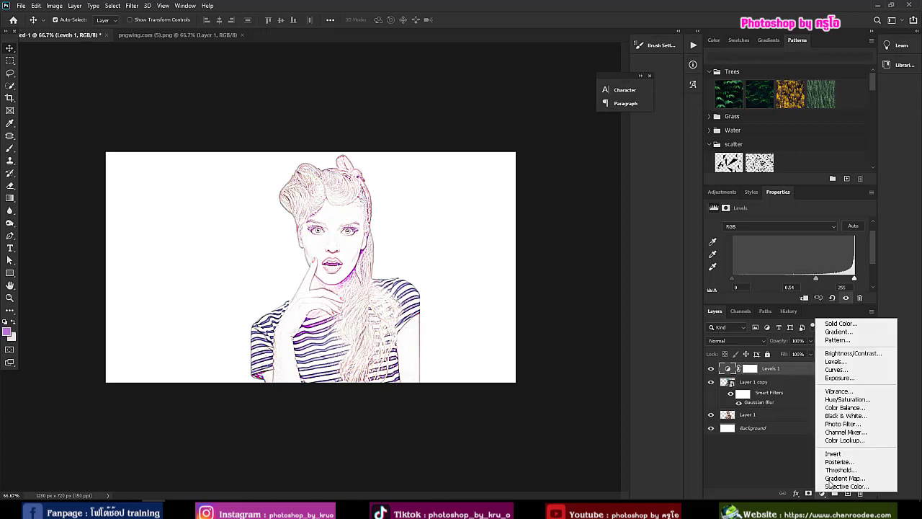
{"action": "left_click", "coordinate": [848, 415]}
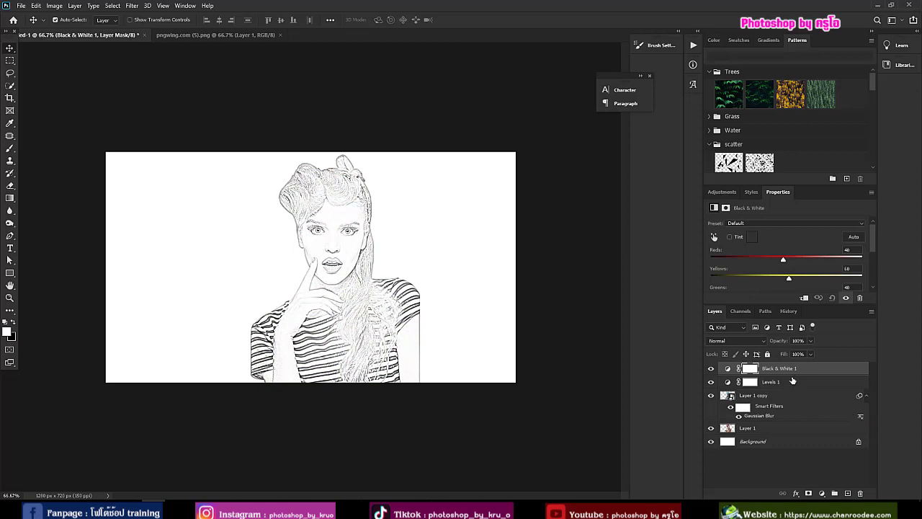
{"action": "key", "text": "ctrl"}
- Stamp the visible sketch to Layer 2 and place a hidden-original Layer 1 copy 2 beneath it
{"action": "key", "text": "ctrl+alt+shift+e"}
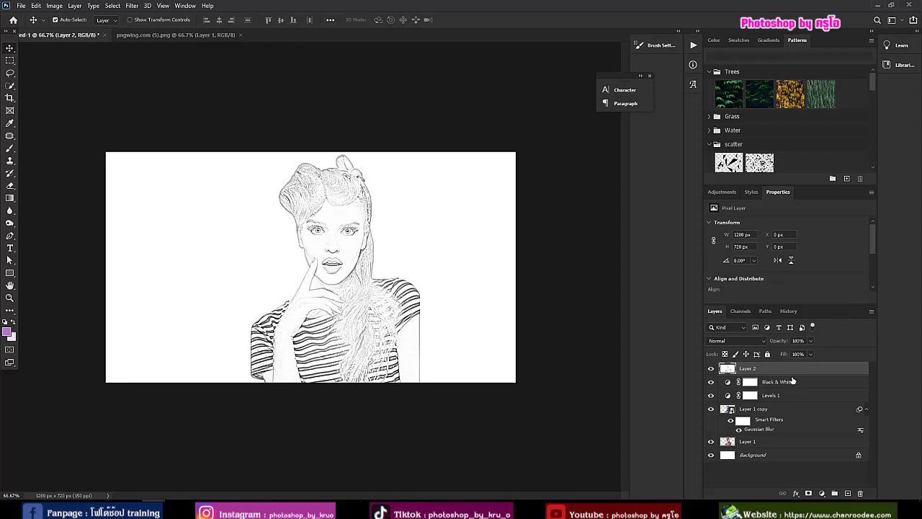
{"action": "left_click_drag", "start_coordinate": [711, 382], "coordinate": [713, 412]}
{"action": "left_click", "coordinate": [753, 442]}
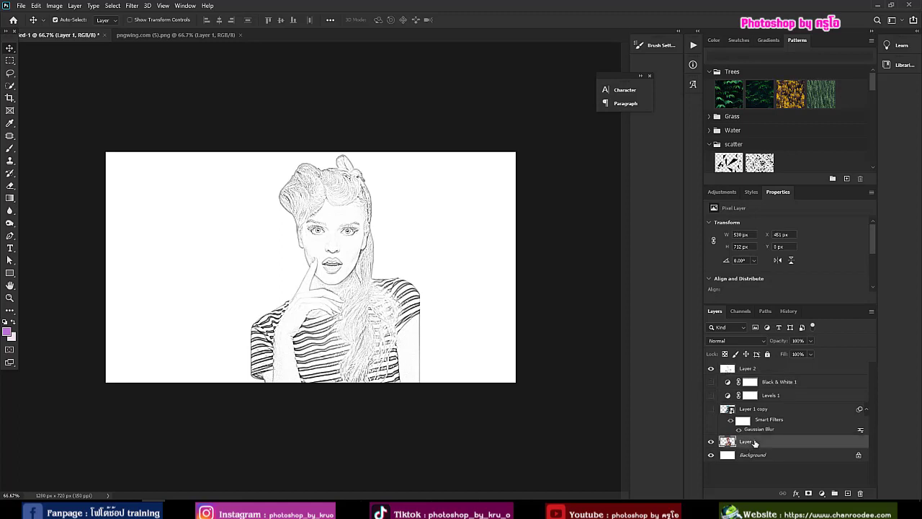
{"action": "key", "text": "ctrl+j"}
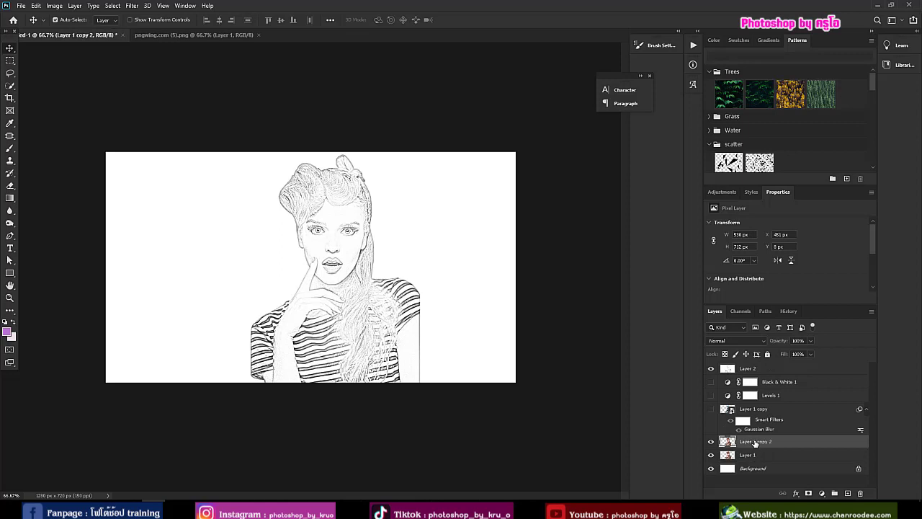
{"action": "left_click_drag", "start_coordinate": [755, 443], "coordinate": [753, 375]}
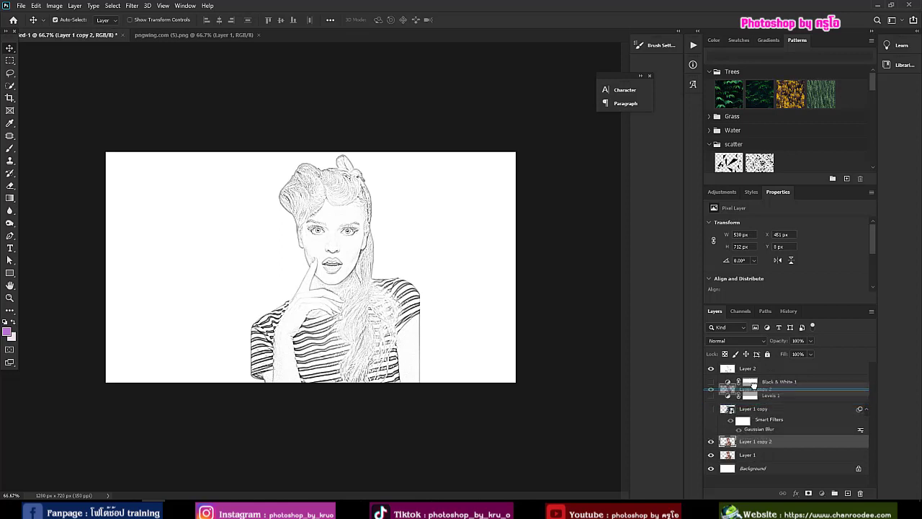
{"action": "left_click", "coordinate": [711, 455]}
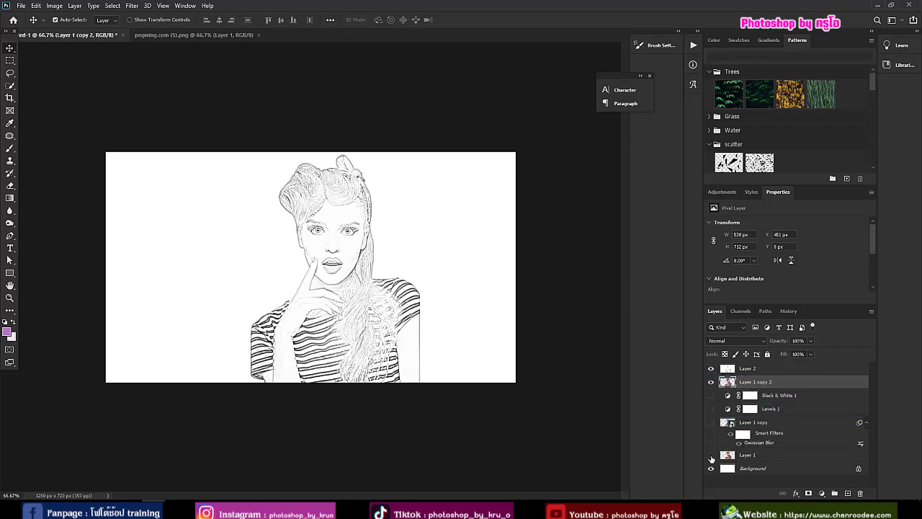
- Set Layer 2 to Overlay and convert Layer 1 copy 2 into a smart object
{"action": "left_click", "coordinate": [764, 370]}
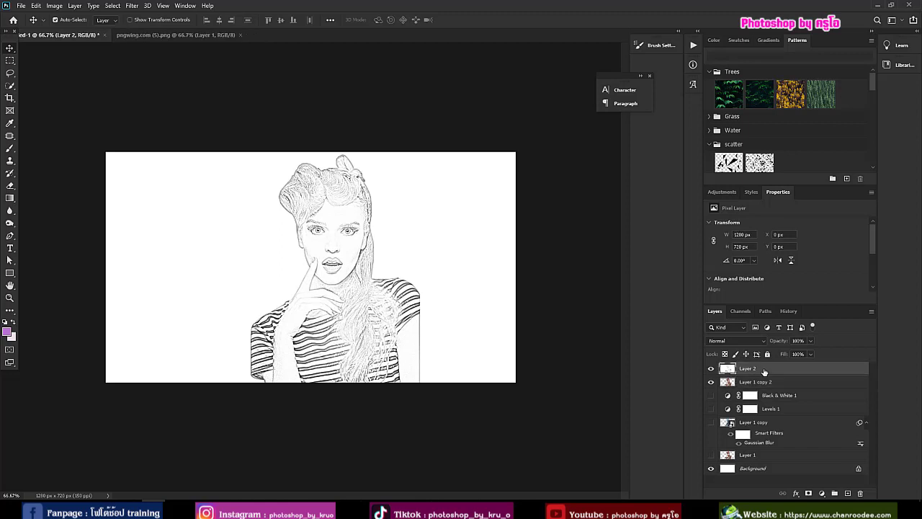
{"action": "left_click", "coordinate": [765, 340]}
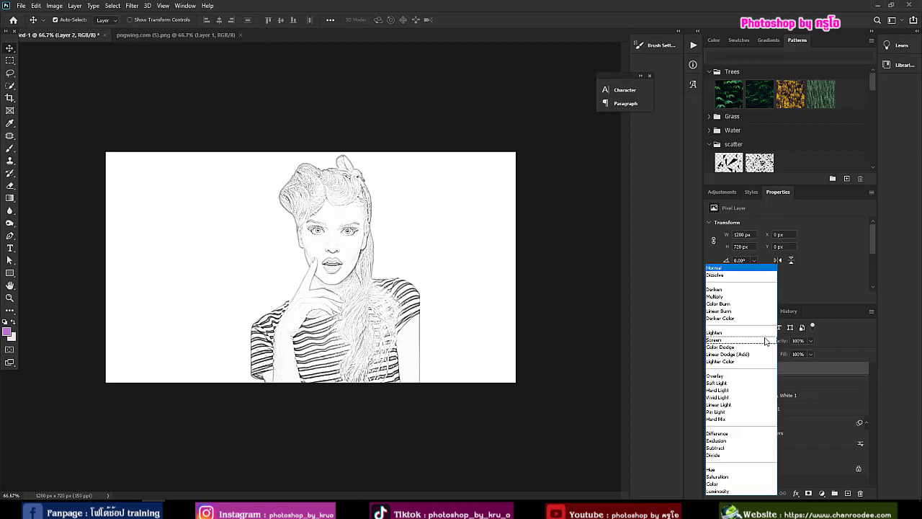
{"action": "left_click", "coordinate": [746, 376]}
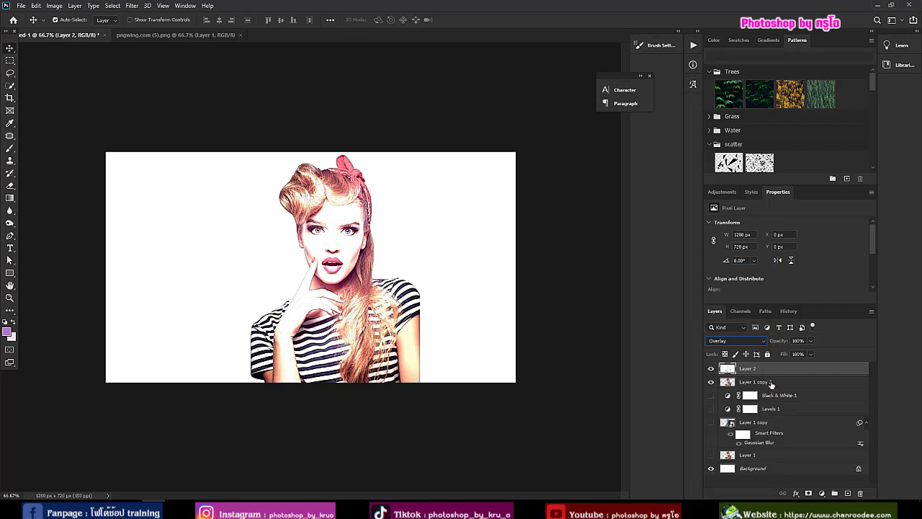
{"action": "left_click", "coordinate": [771, 385]}
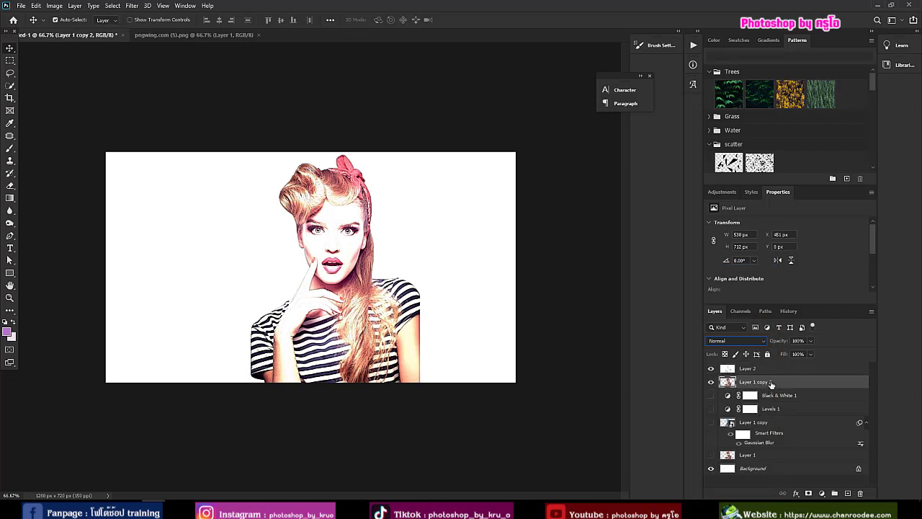
{"action": "right_click", "coordinate": [770, 384]}
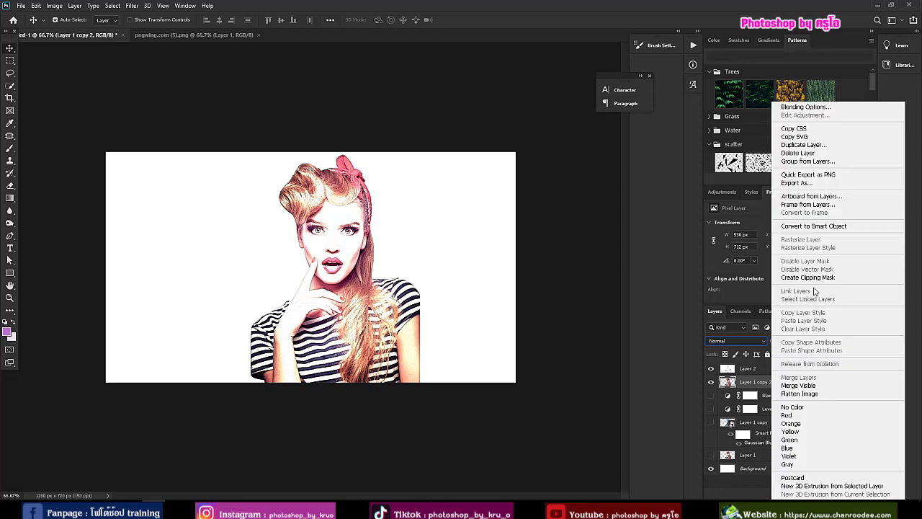
{"action": "left_click", "coordinate": [818, 226]}
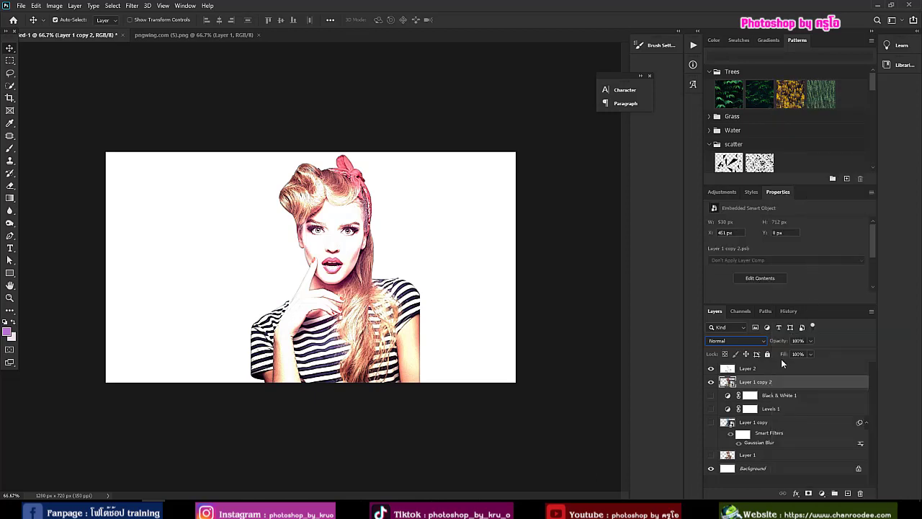
- Apply the Artistic Dry Brush filter from the Filter Gallery to Layer 1 copy 2
{"action": "left_click", "coordinate": [131, 8]}
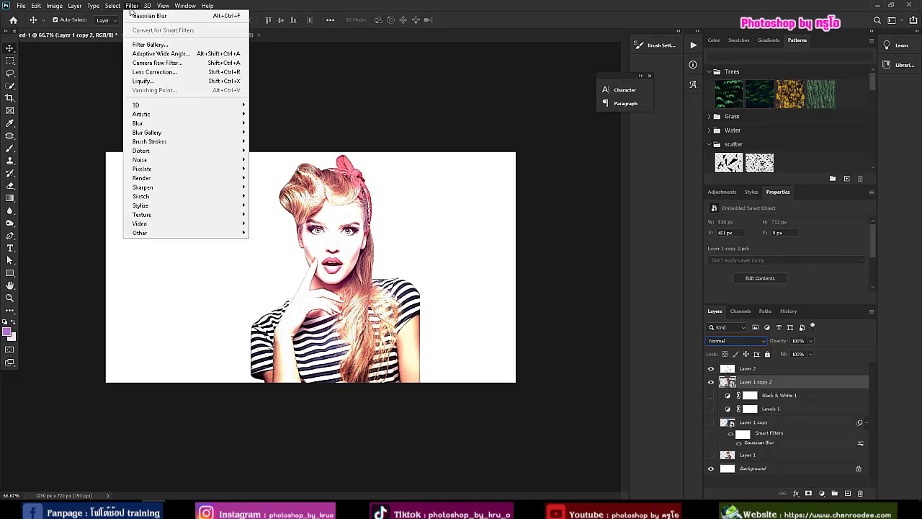
{"action": "left_click", "coordinate": [151, 45]}
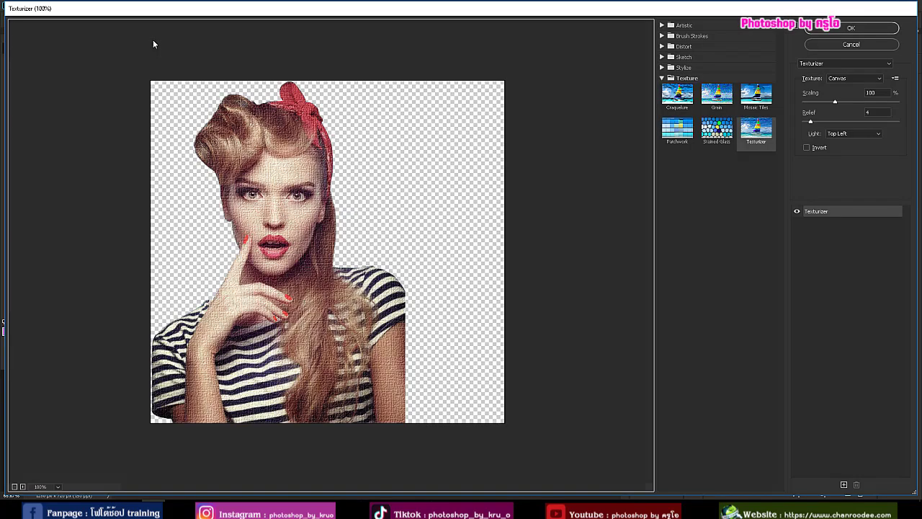
{"action": "left_click", "coordinate": [704, 25]}
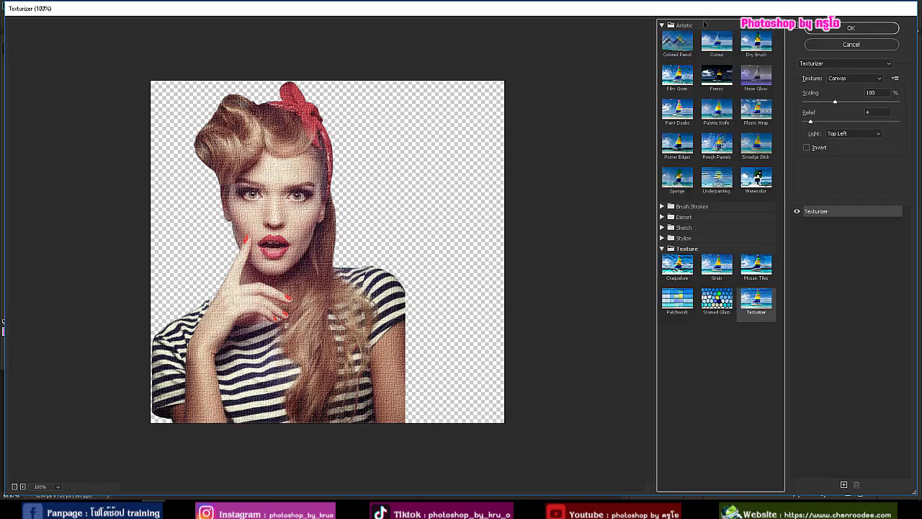
{"action": "left_click", "coordinate": [756, 43]}
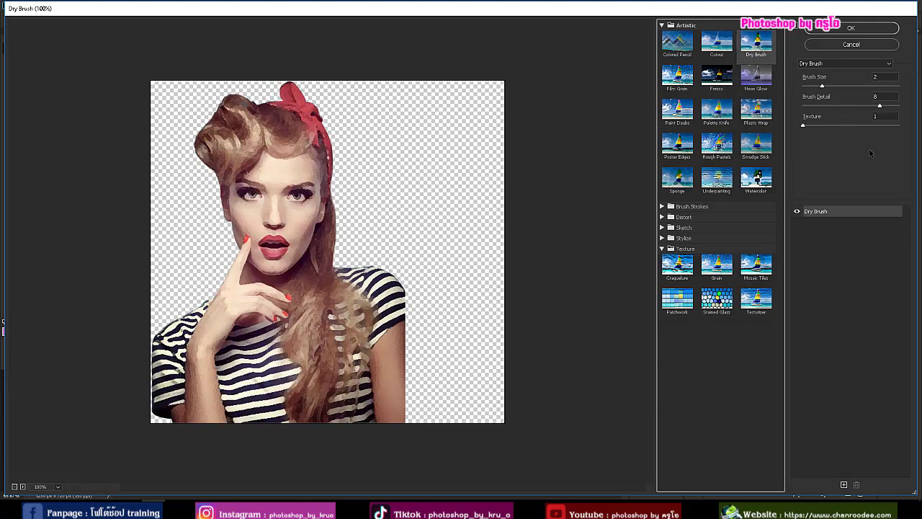
{"action": "left_click", "coordinate": [863, 28]}
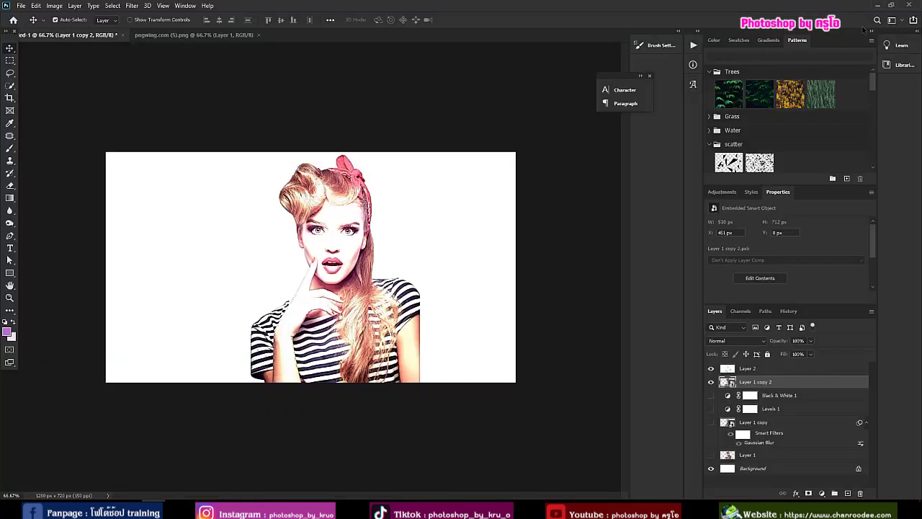
- Add a second Filter Gallery effect, Artistic Cutout, on the same layer
{"action": "left_click", "coordinate": [132, 7]}
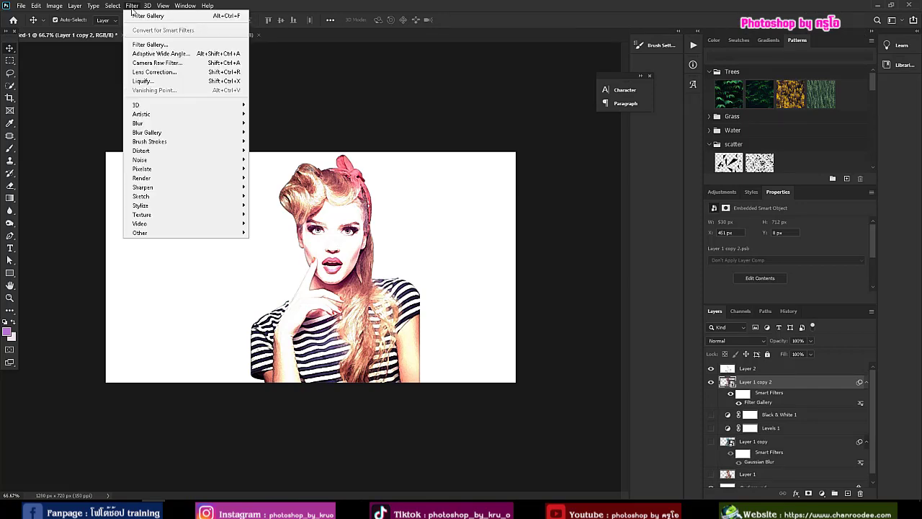
{"action": "left_click", "coordinate": [145, 46]}
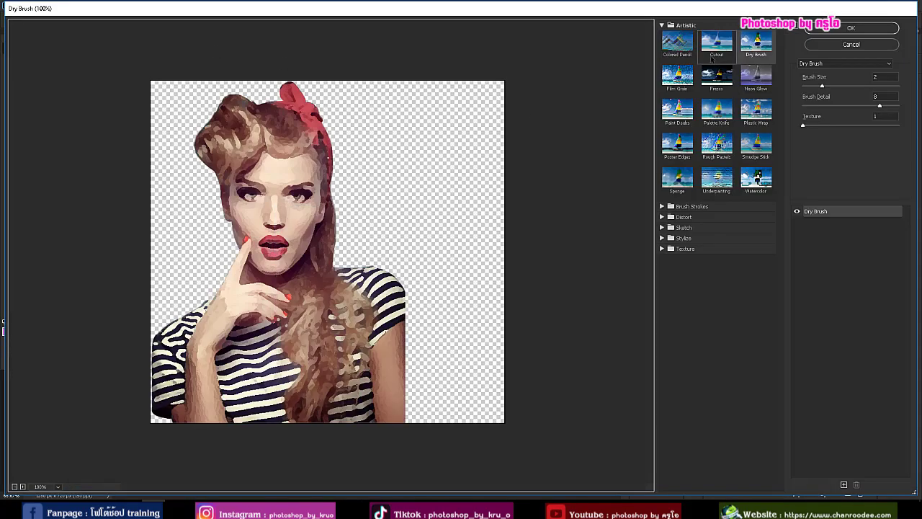
{"action": "left_click", "coordinate": [717, 42]}
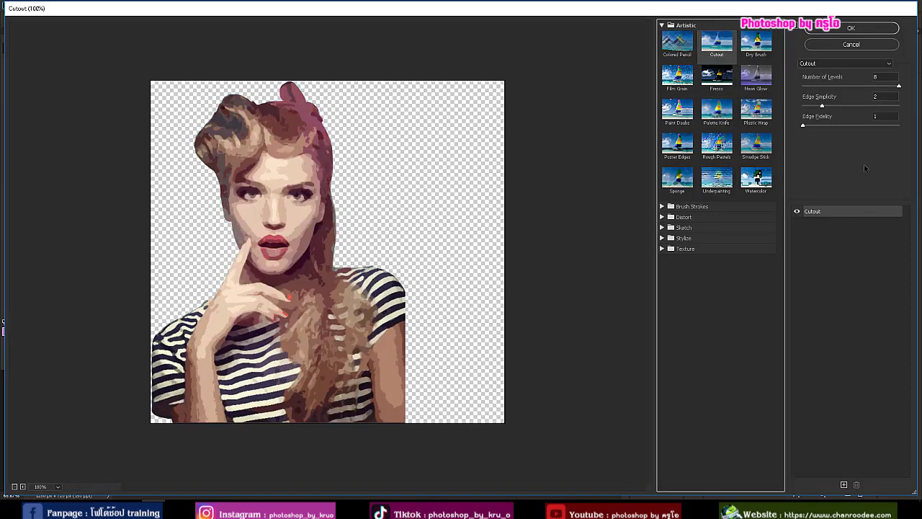
{"action": "left_click", "coordinate": [855, 30]}
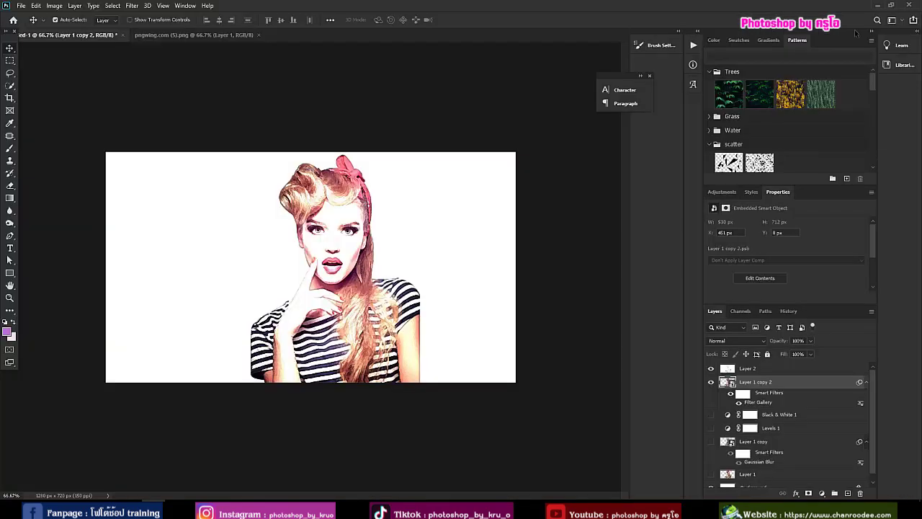
- Set the Cutout smart filter's blending mode to Pin Light
{"action": "double_click", "coordinate": [861, 405]}
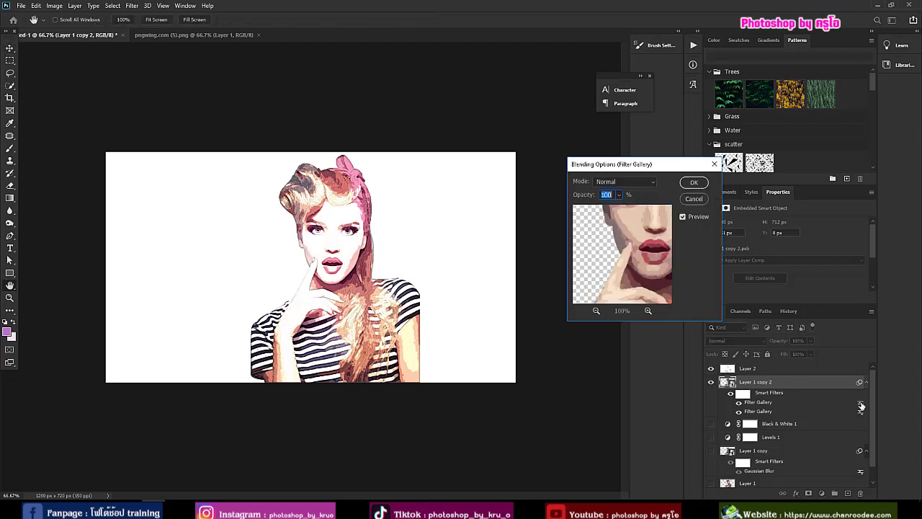
{"action": "left_click", "coordinate": [655, 182]}
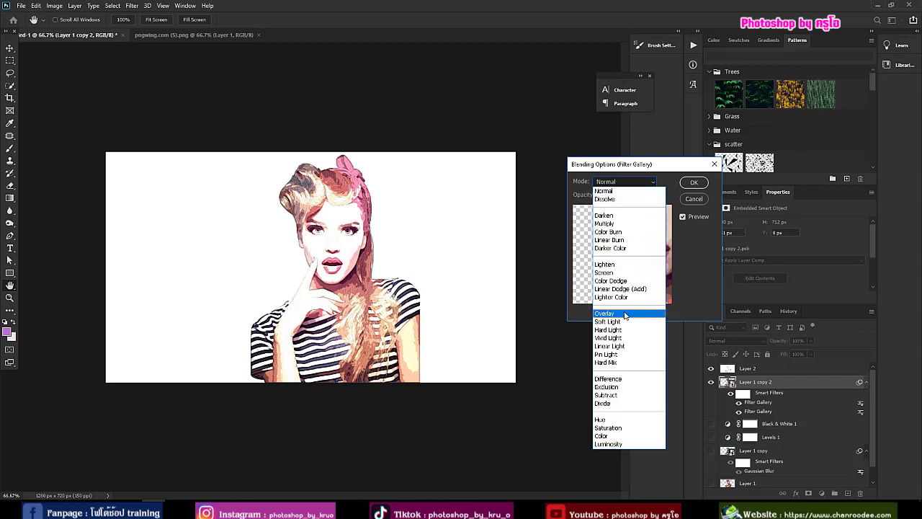
{"action": "left_click", "coordinate": [626, 354]}
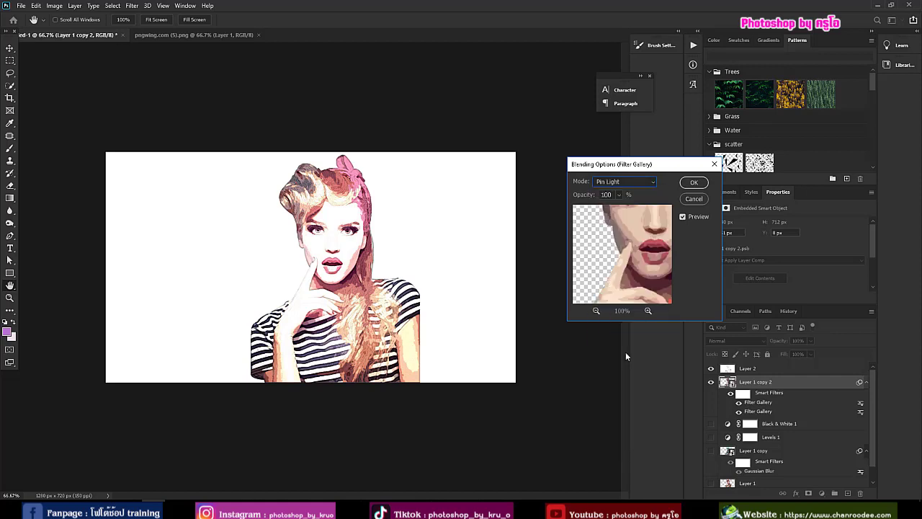
{"action": "left_click", "coordinate": [692, 184]}
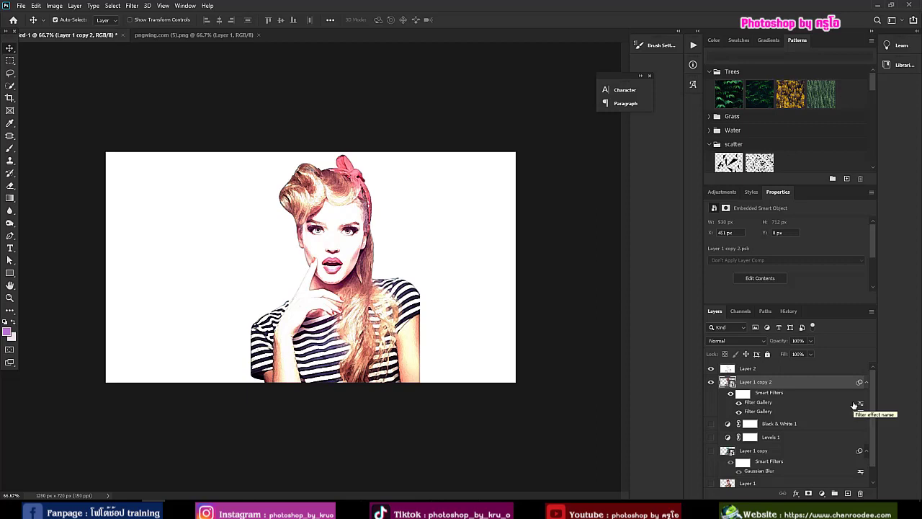
{"action": "left_click", "coordinate": [132, 6]}
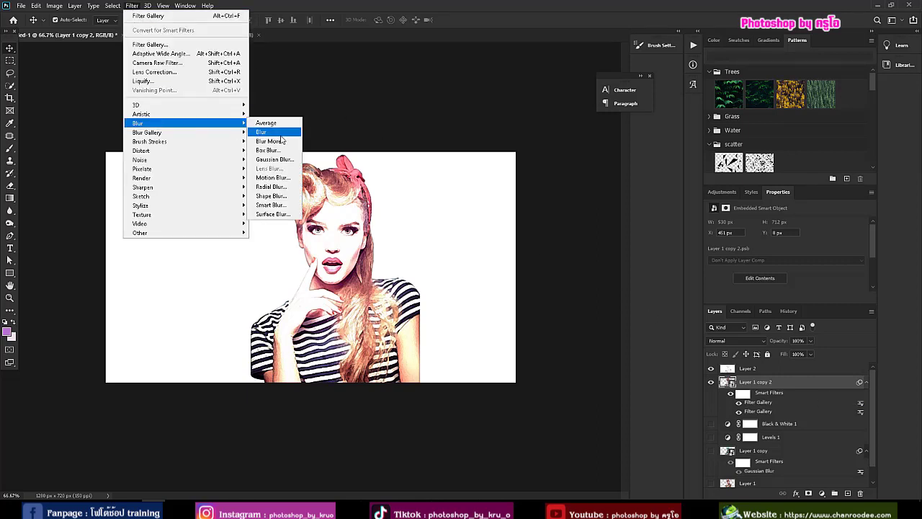
{"action": "mouse_move", "coordinate": [138, 123]}
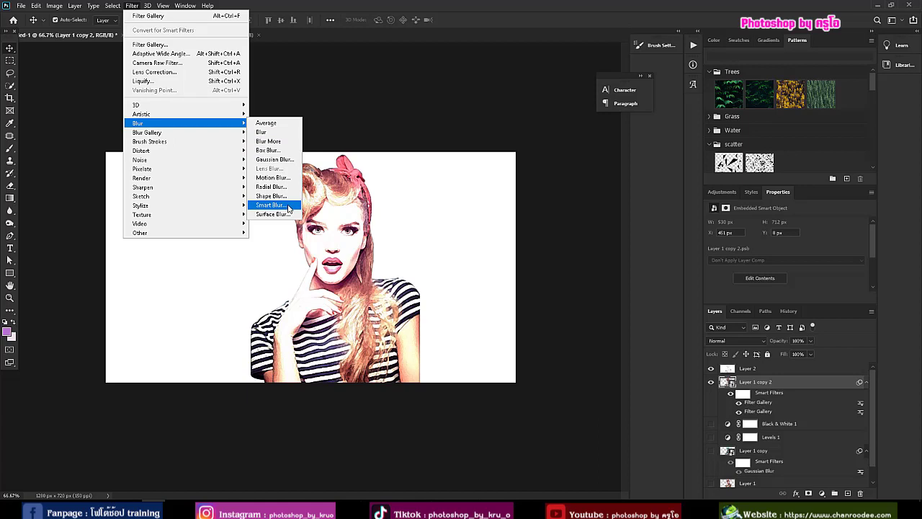
- Apply Smart Blur with a radius of 14.9 to Layer 1 copy 2
{"action": "left_click", "coordinate": [288, 207]}
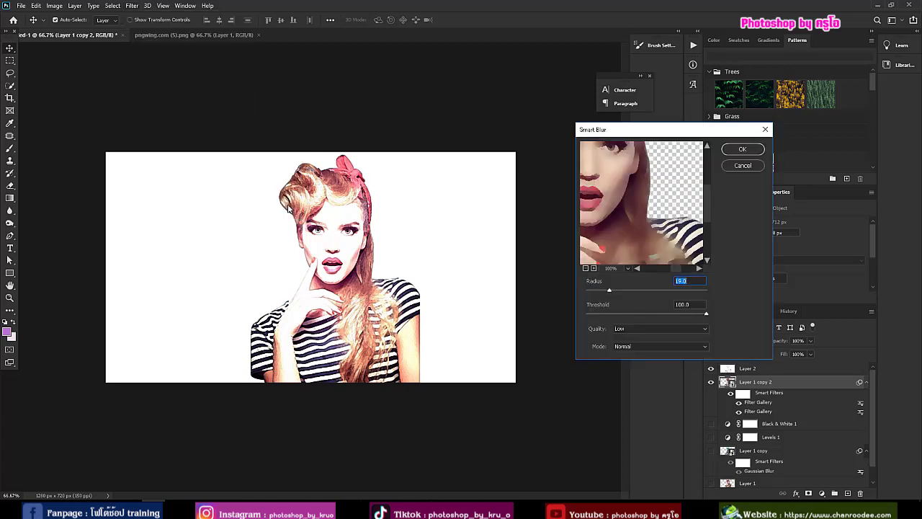
{"action": "left_click", "coordinate": [605, 290]}
{"action": "left_click", "coordinate": [742, 149]}
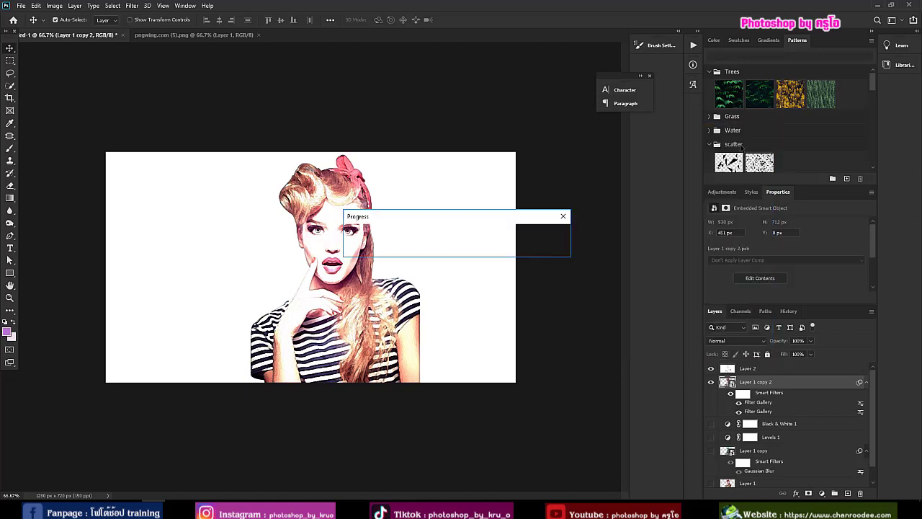
- Blend the Smart Blur filter in Screen mode at about 38% opacity
{"action": "left_click", "coordinate": [860, 404]}
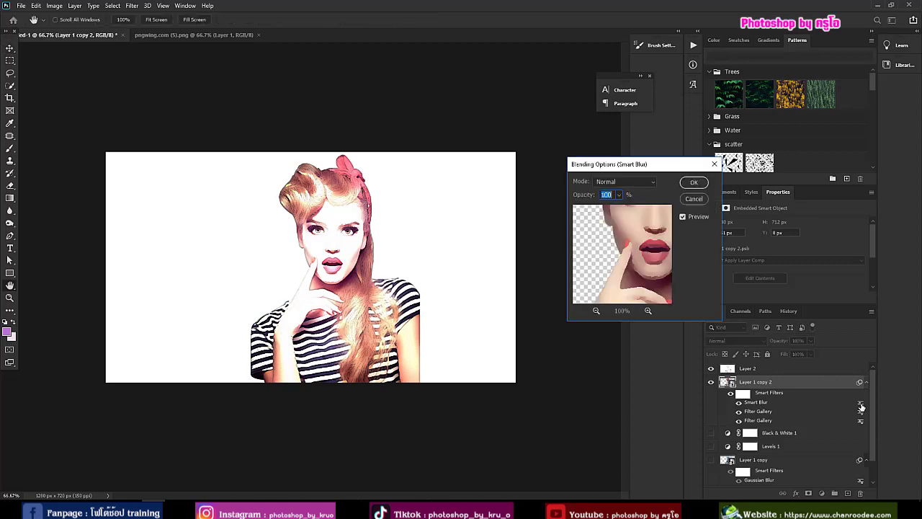
{"action": "left_click", "coordinate": [654, 181]}
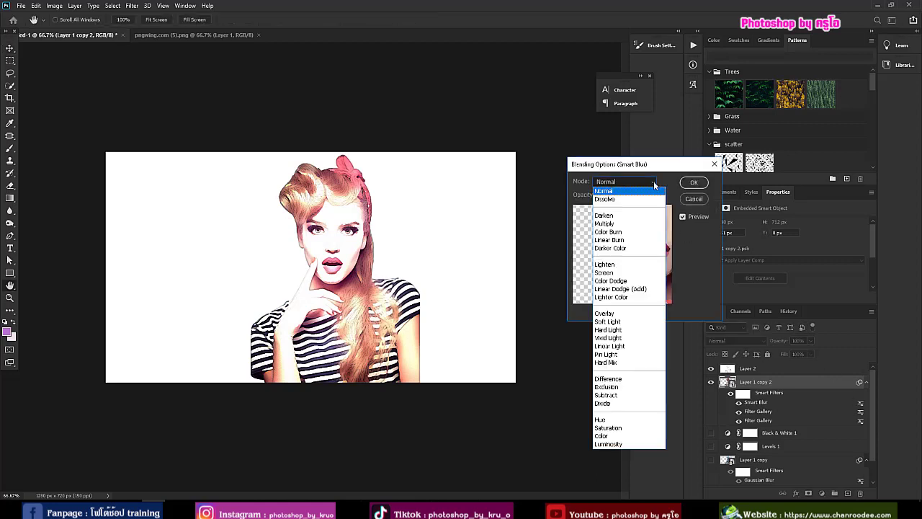
{"action": "left_click", "coordinate": [625, 270]}
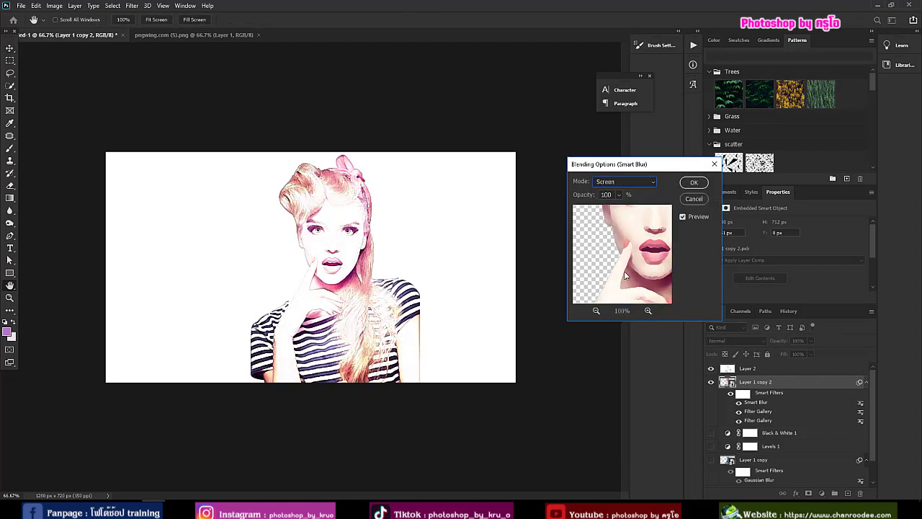
{"action": "left_click", "coordinate": [618, 195]}
{"action": "left_click_drag", "start_coordinate": [611, 209], "coordinate": [601, 209]}
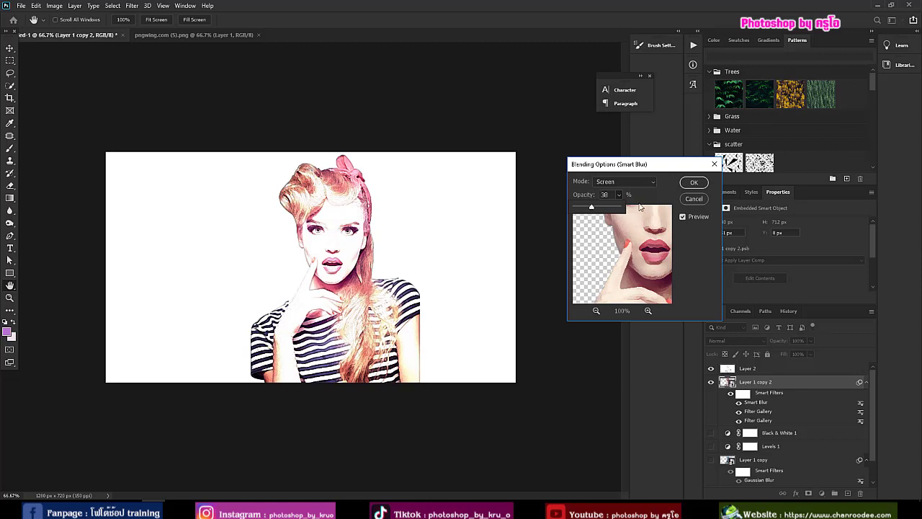
{"action": "left_click", "coordinate": [688, 185]}
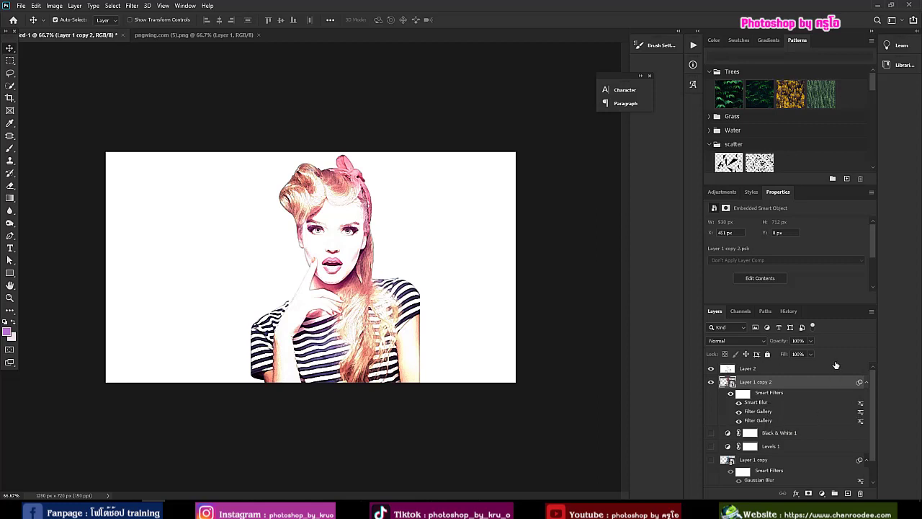
- Add a faf9fa Solid Color fill above Layer 2 and convert it to a smart object
{"action": "left_click", "coordinate": [775, 369]}
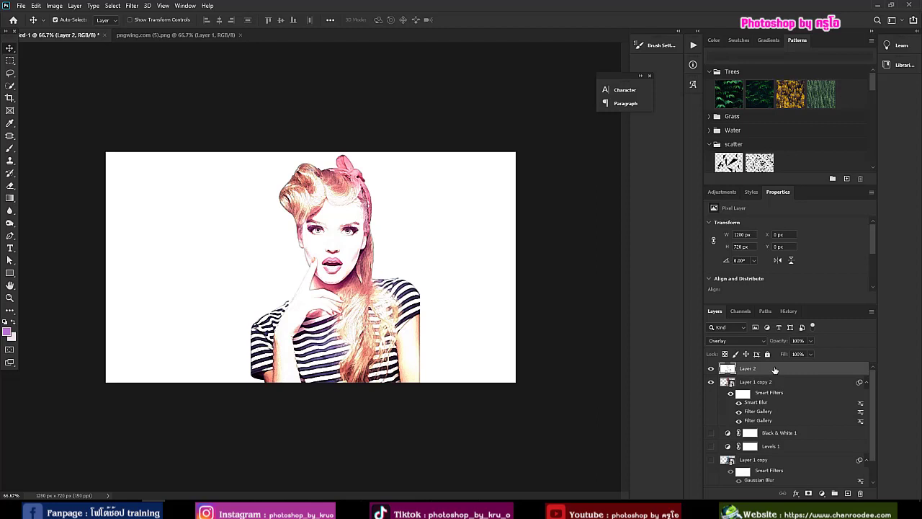
{"action": "left_click", "coordinate": [822, 495]}
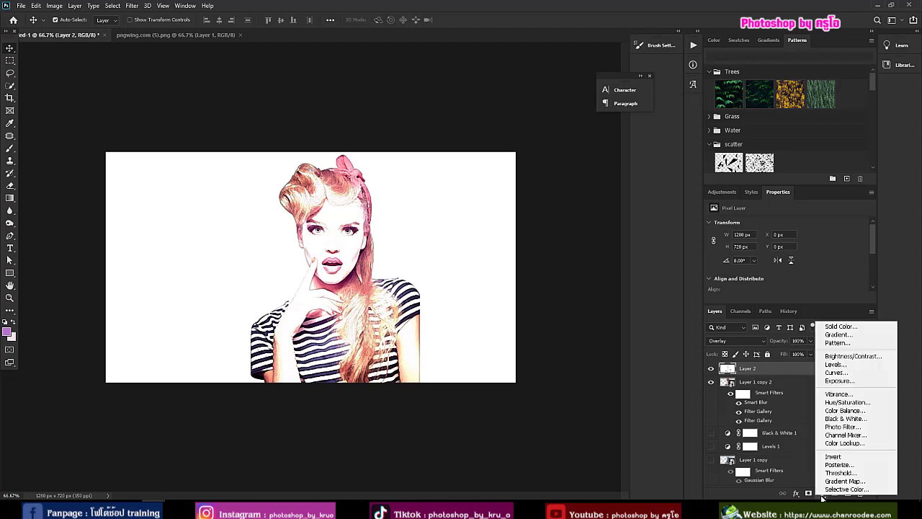
{"action": "left_click", "coordinate": [841, 327]}
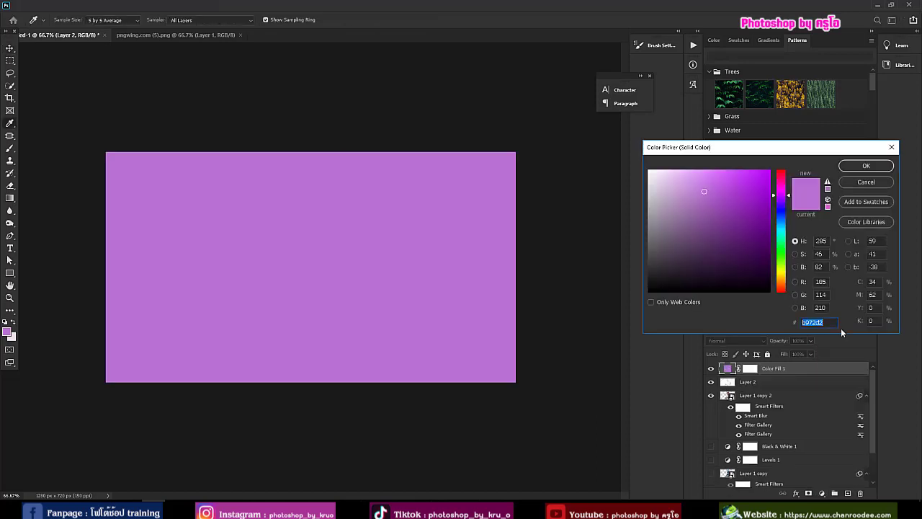
{"action": "left_click", "coordinate": [649, 172]}
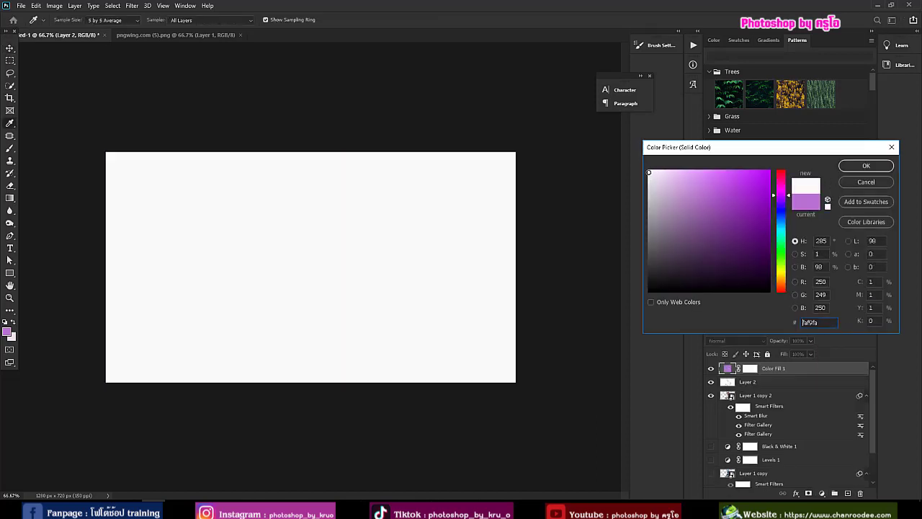
{"action": "left_click", "coordinate": [844, 165]}
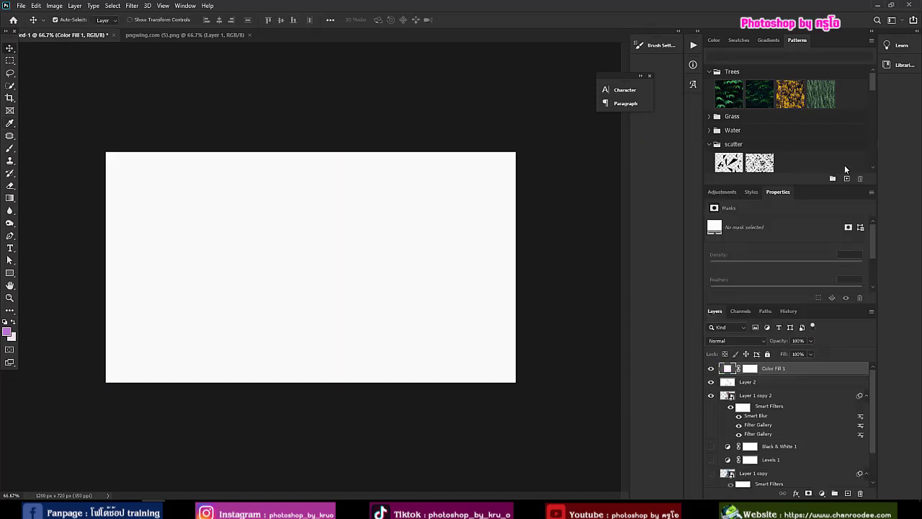
{"action": "right_click", "coordinate": [806, 370]}
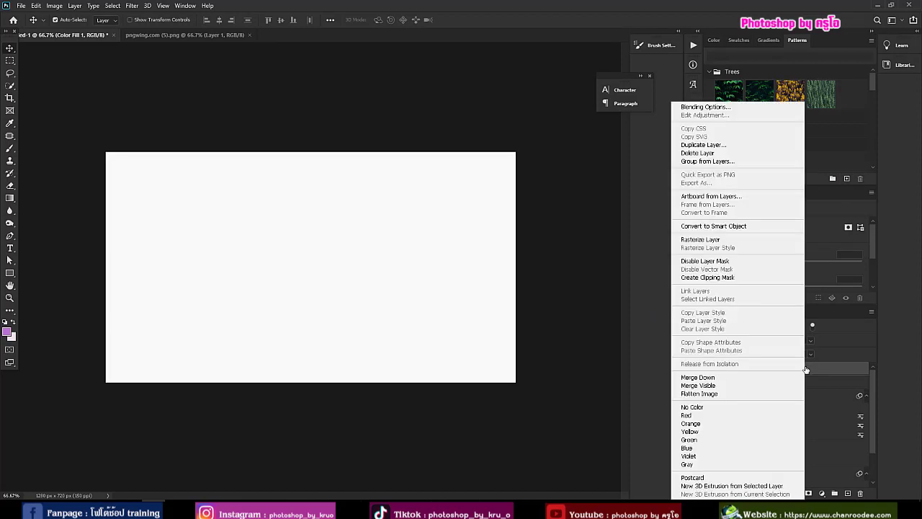
{"action": "left_click", "coordinate": [733, 226]}
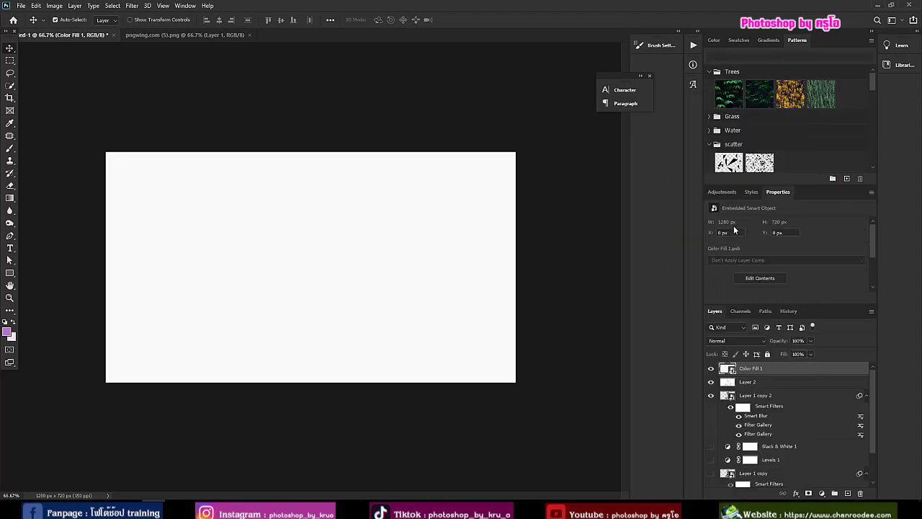
- Apply the Texturizer filter with Canvas texture, lit from the Top Left, to Color Fill 1
{"action": "left_click", "coordinate": [131, 5]}
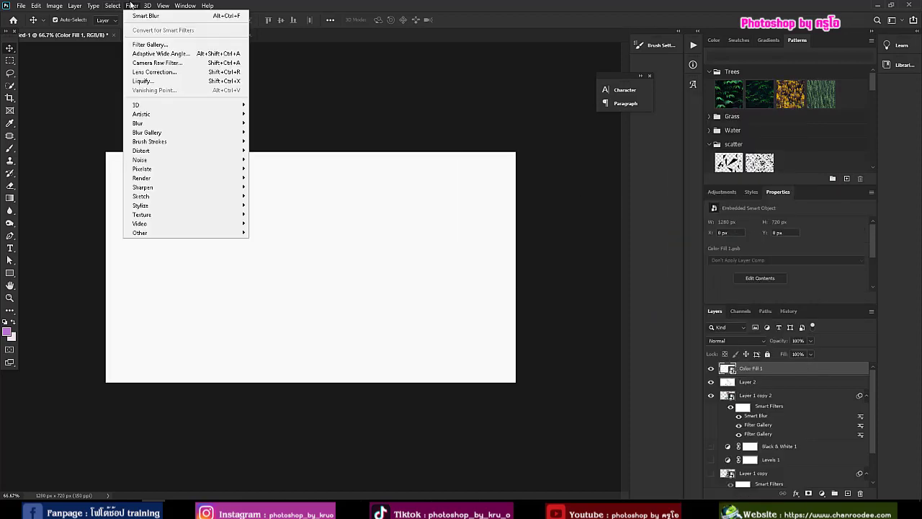
{"action": "left_click", "coordinate": [145, 43]}
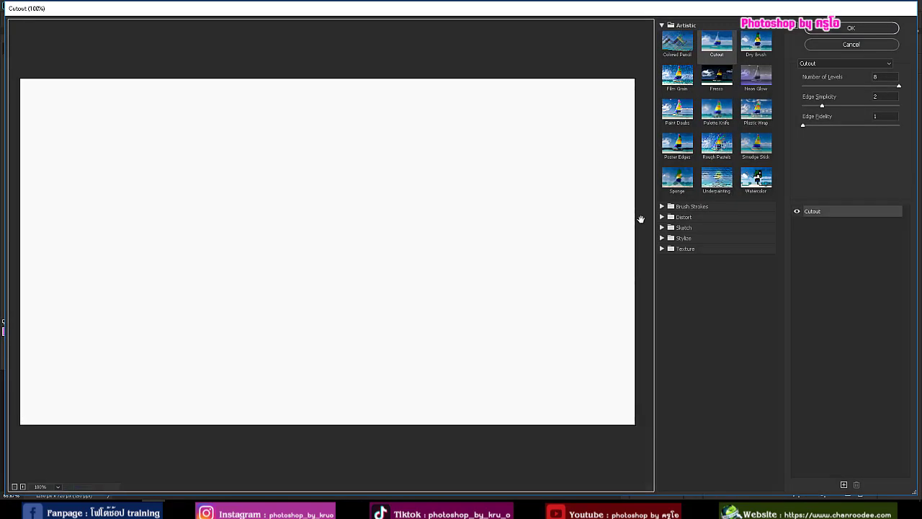
{"action": "left_click", "coordinate": [848, 63]}
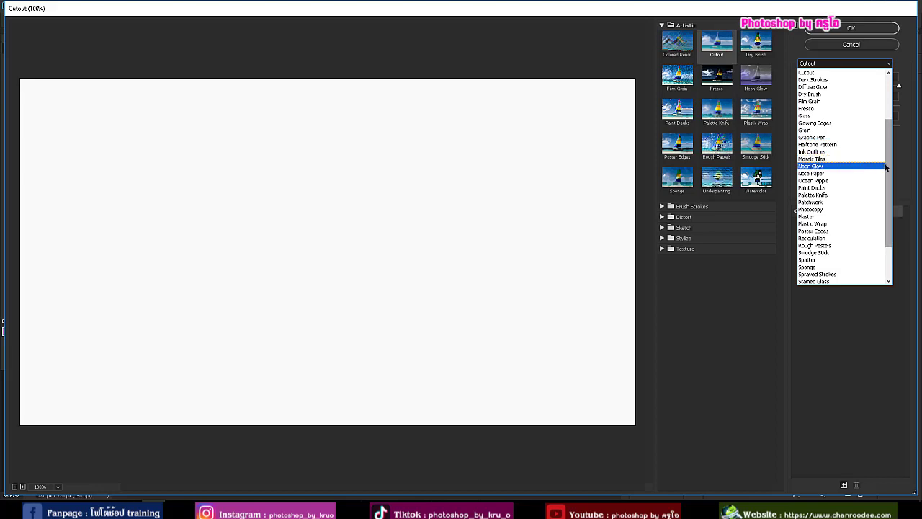
{"action": "left_click", "coordinate": [690, 250]}
{"action": "left_click", "coordinate": [690, 250]}
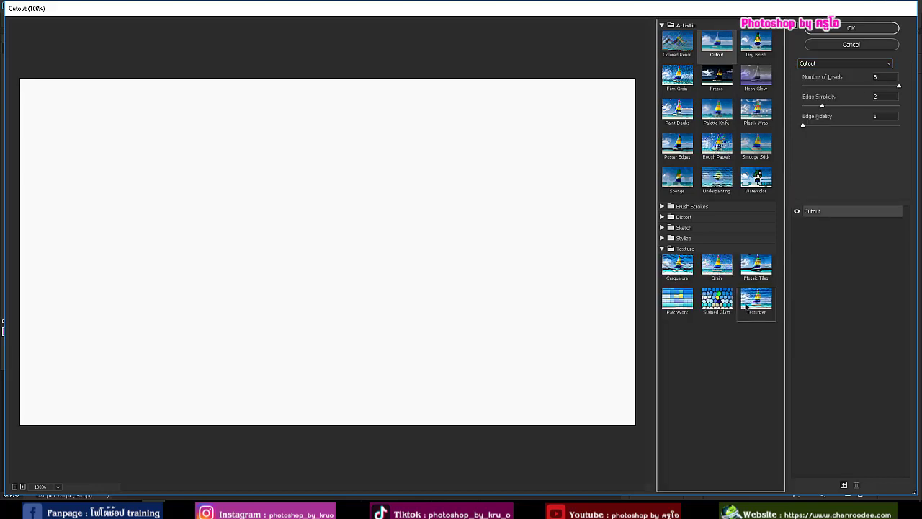
{"action": "left_click", "coordinate": [747, 305]}
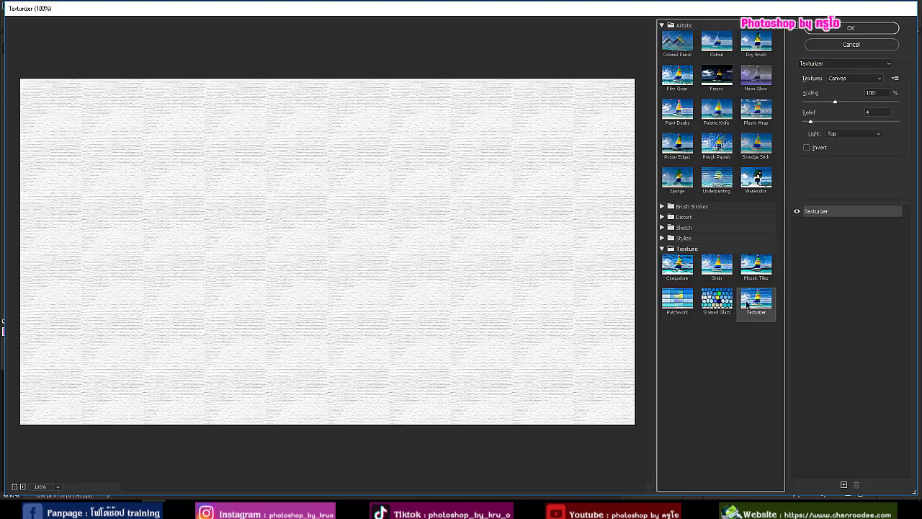
{"action": "left_click", "coordinate": [878, 135]}
{"action": "left_click", "coordinate": [863, 157]}
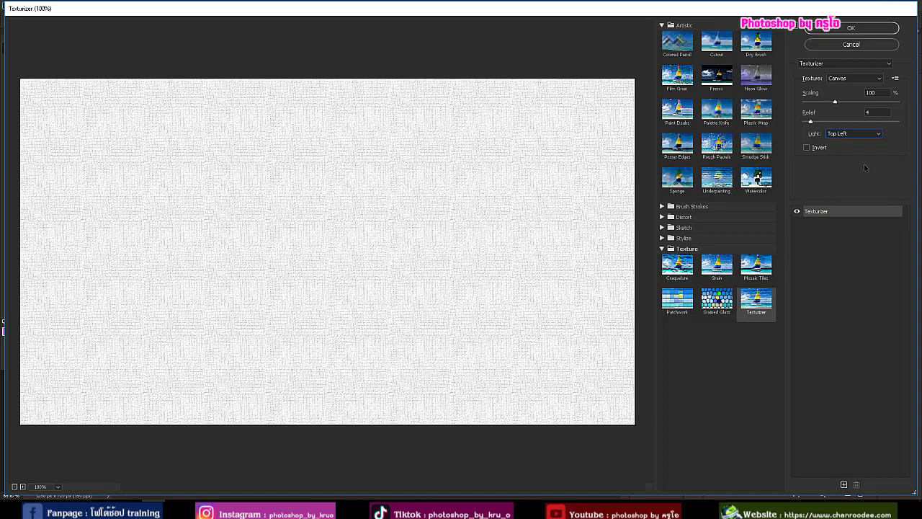
{"action": "left_click", "coordinate": [849, 28]}
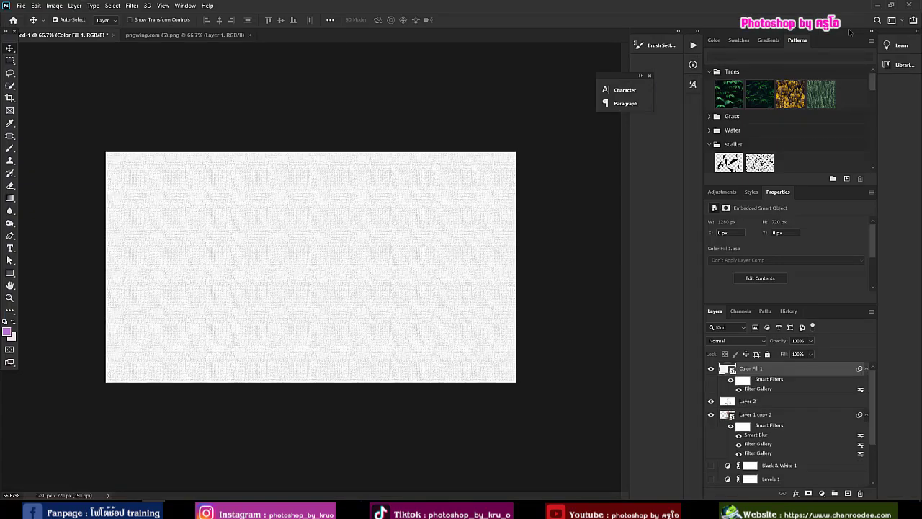
- Set Color Fill 1 to Multiply at 74% opacity and zoom the view to 100%
{"action": "left_click", "coordinate": [763, 343]}
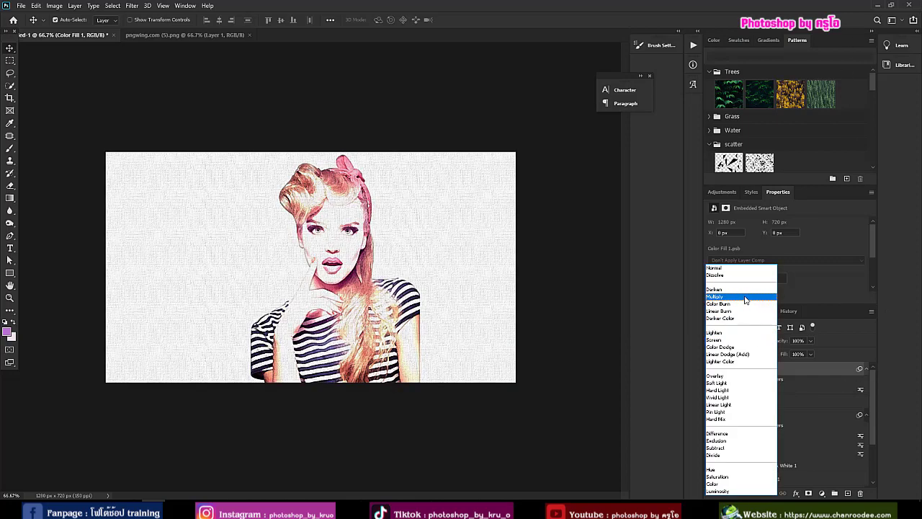
{"action": "left_click", "coordinate": [745, 296]}
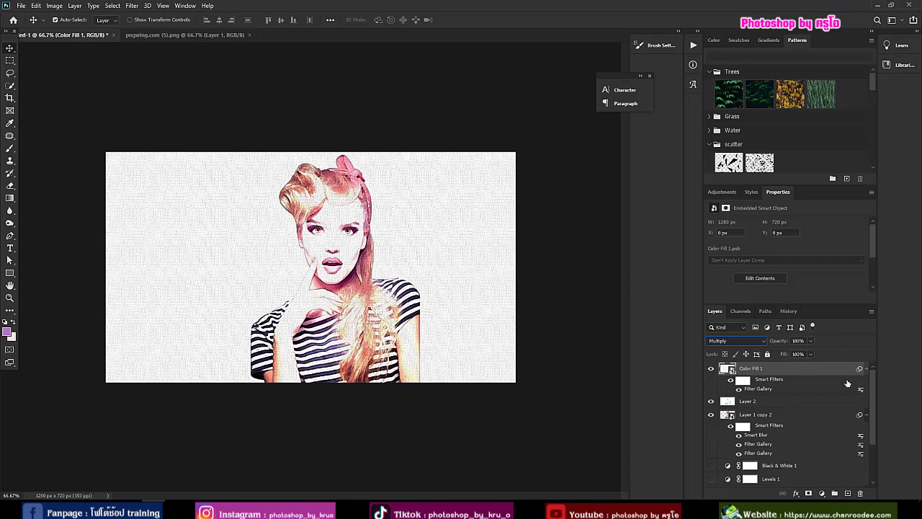
{"action": "left_click", "coordinate": [810, 341]}
{"action": "left_click", "coordinate": [10, 299]}
{"action": "left_click", "coordinate": [310, 301]}
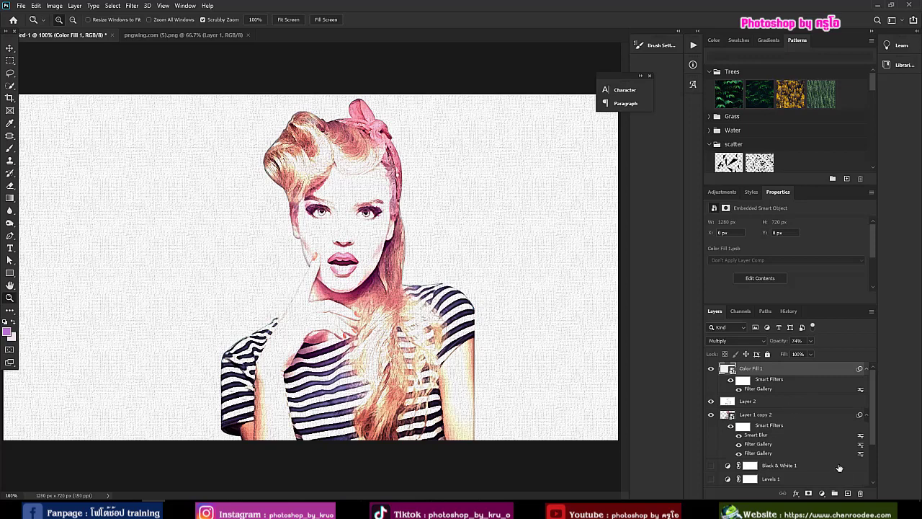
- Add a Levels adjustment with black input 11 and midtones 0.73
{"action": "left_click", "coordinate": [821, 493]}
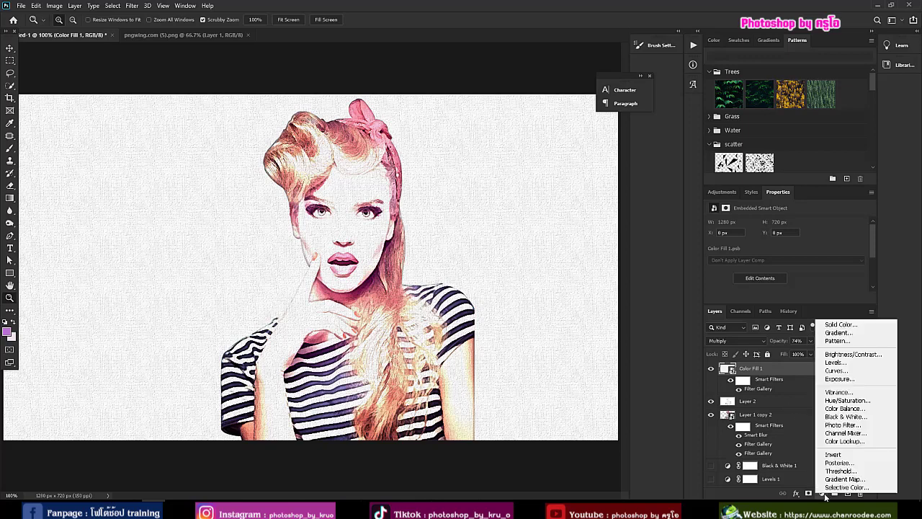
{"action": "left_click", "coordinate": [848, 362]}
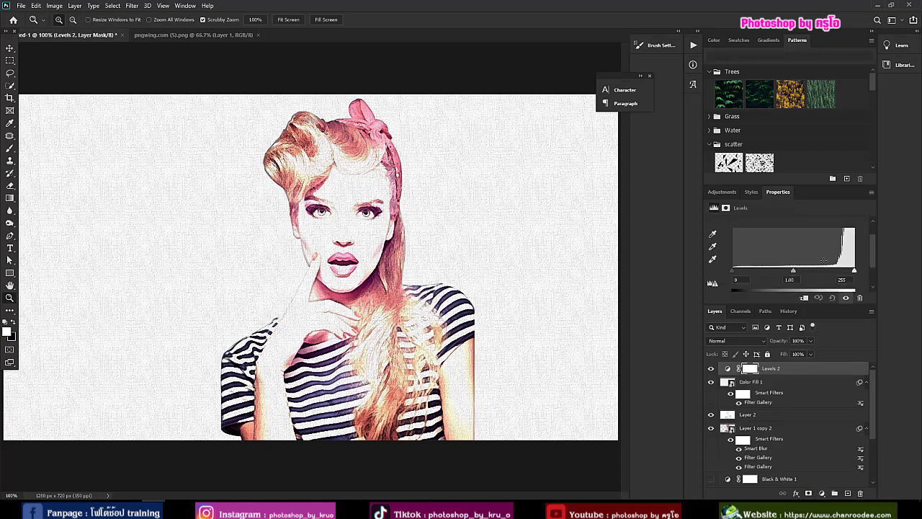
{"action": "left_click_drag", "start_coordinate": [793, 271], "coordinate": [802, 270]}
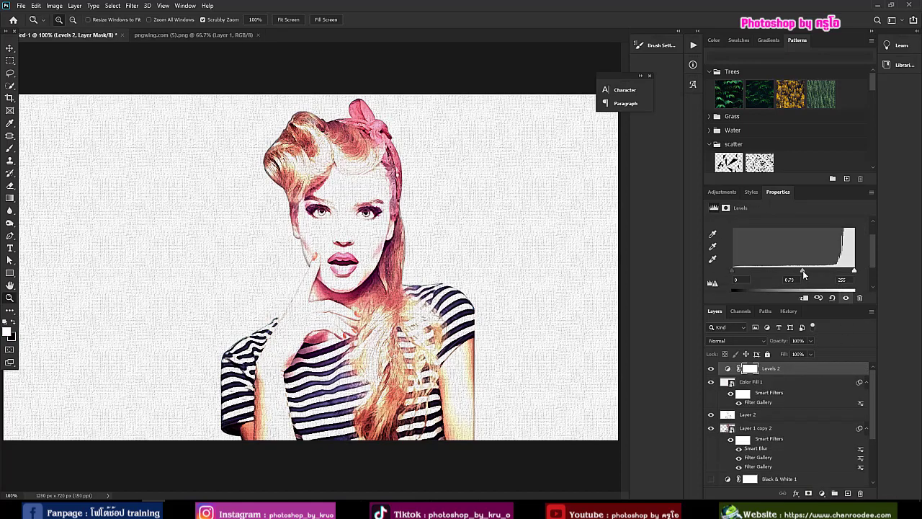
{"action": "left_click_drag", "start_coordinate": [735, 272], "coordinate": [738, 273]}
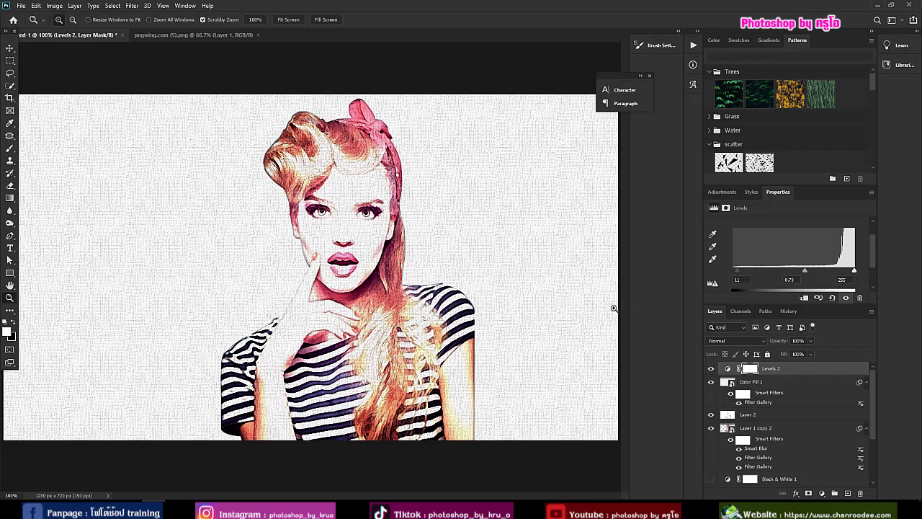
- Add a Curves adjustment, lifting the midpoint slightly up-left to brighten the image
{"action": "left_click", "coordinate": [822, 493]}
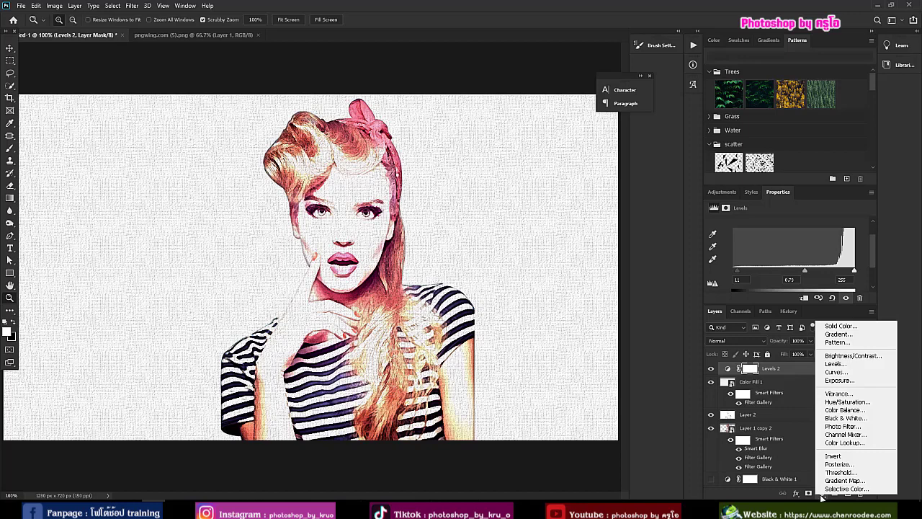
{"action": "left_click", "coordinate": [850, 373]}
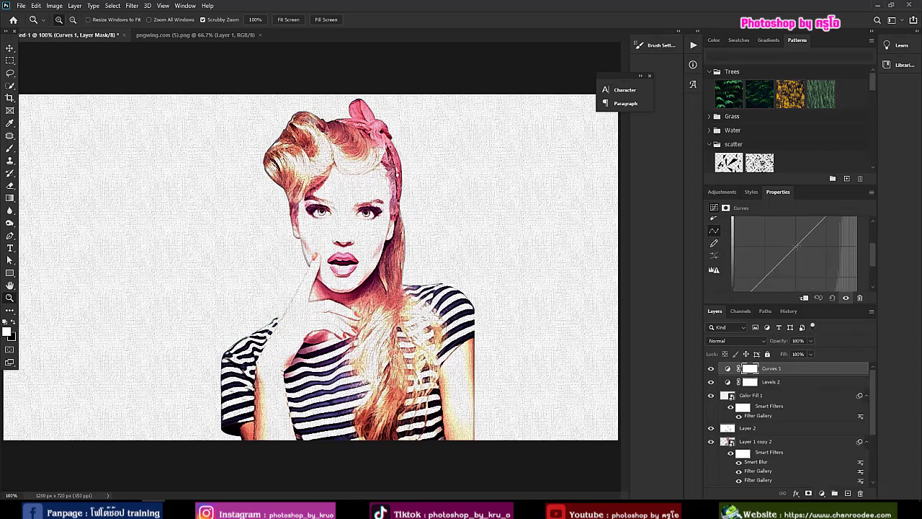
{"action": "left_click_drag", "start_coordinate": [795, 246], "coordinate": [797, 248]}
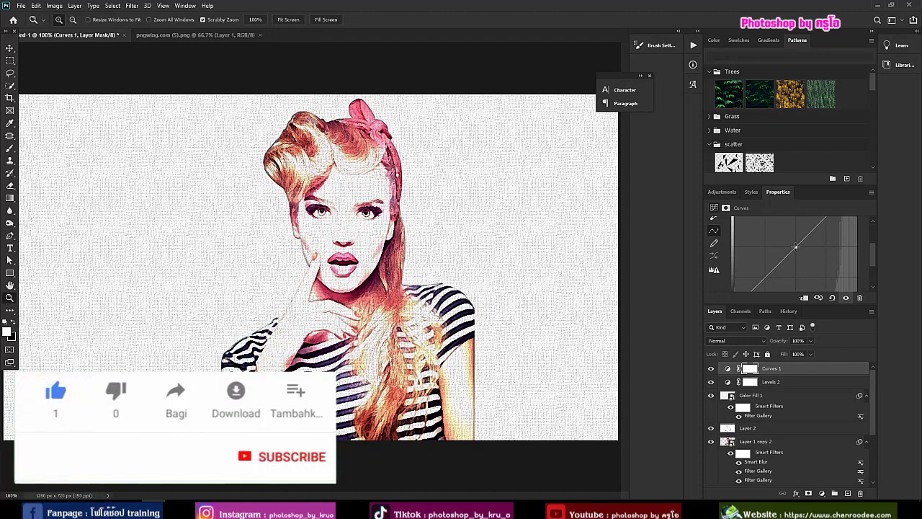
{"action": "left_click_drag", "start_coordinate": [797, 249], "coordinate": [792, 245]}
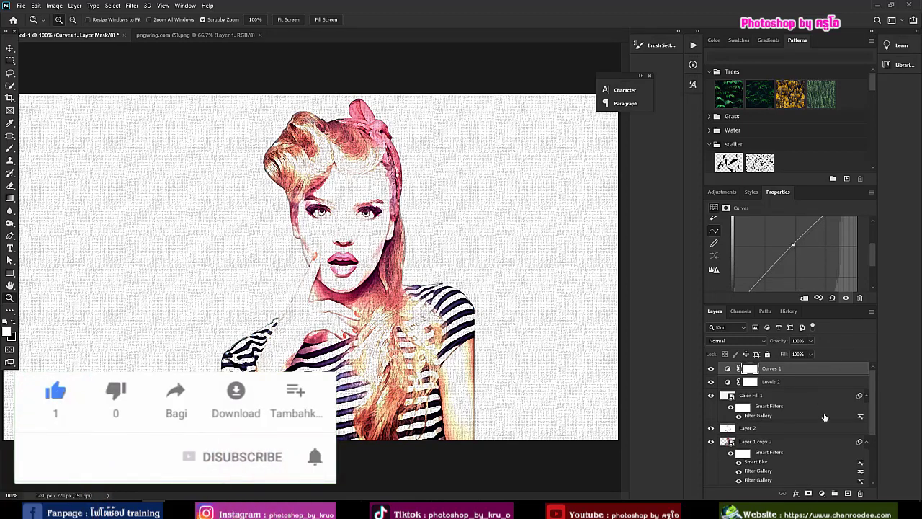
- Add a Vibrance adjustment with Vibrance +13 and Saturation -10, then fit the canvas on screen
{"action": "left_click", "coordinate": [821, 494]}
{"action": "left_click", "coordinate": [840, 393]}
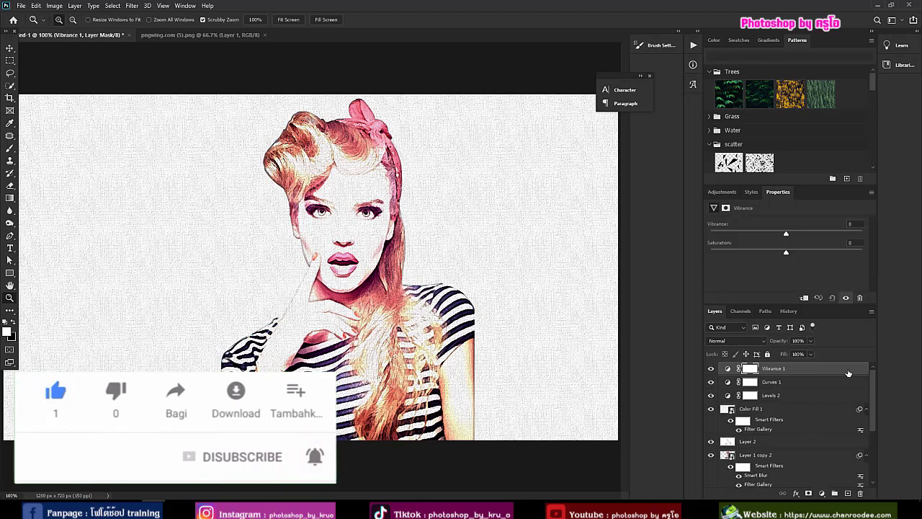
{"action": "mouse_move", "coordinate": [787, 232]}
{"action": "left_mouse_down"}
{"action": "mouse_move", "coordinate": [795, 232]}
{"action": "mouse_move", "coordinate": [778, 255]}
{"action": "left_mouse_up"}
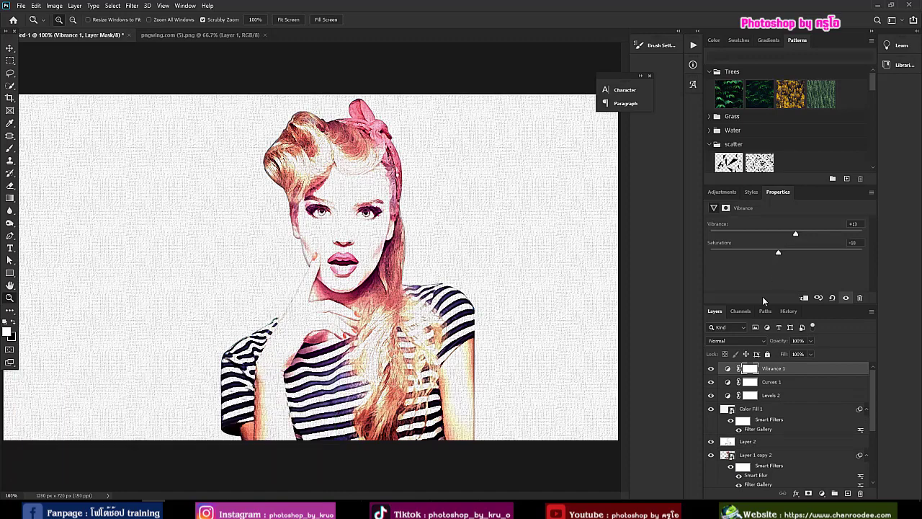
{"action": "left_click", "coordinate": [288, 21]}
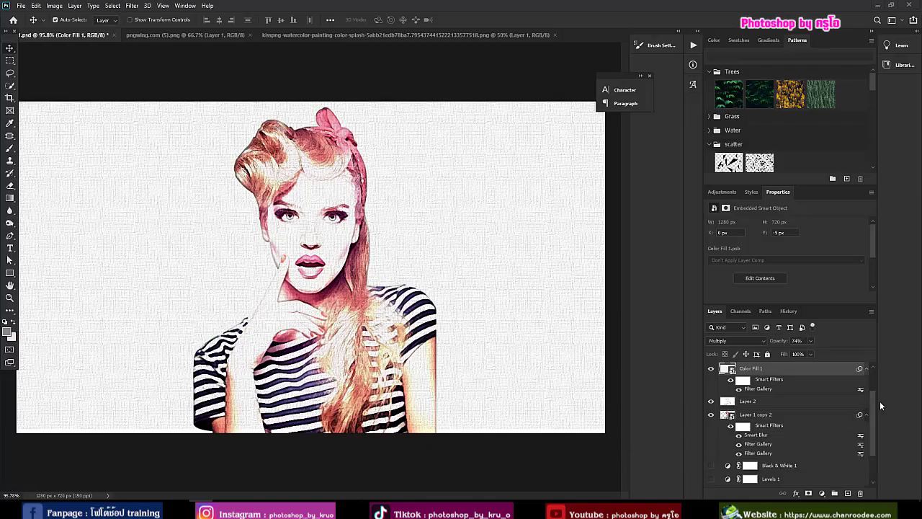
- Select Layer 1 copy 2 in the Layers panel
{"action": "scroll", "coordinate": [873, 389], "scroll_direction": "up", "scroll_amount": 2}
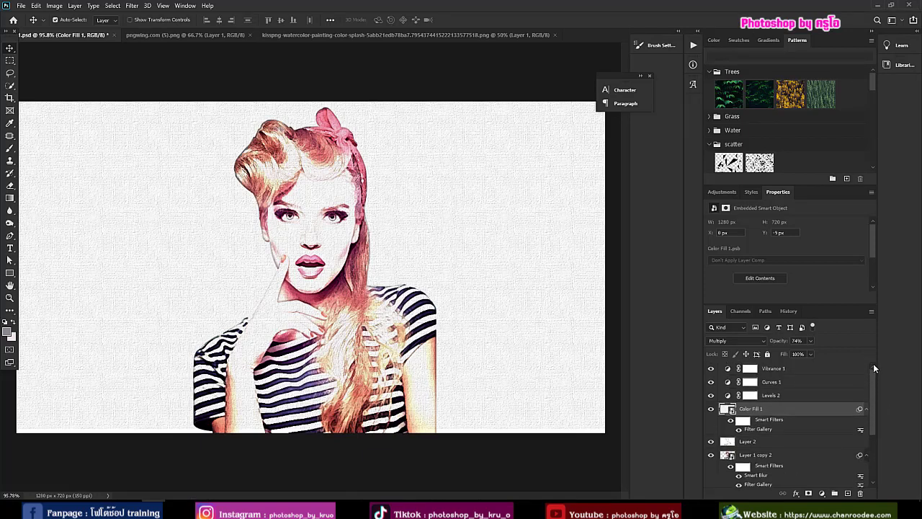
{"action": "scroll", "coordinate": [873, 390], "scroll_direction": "down", "scroll_amount": 1}
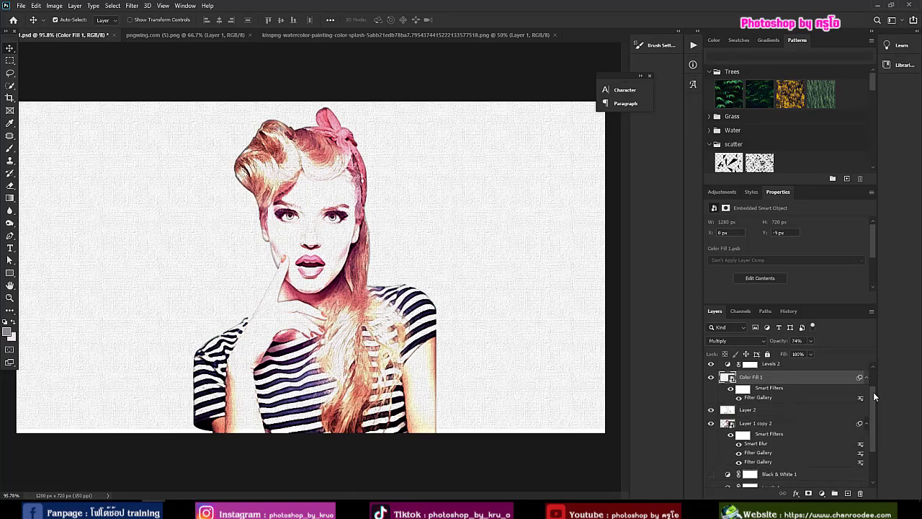
{"action": "left_click", "coordinate": [757, 423]}
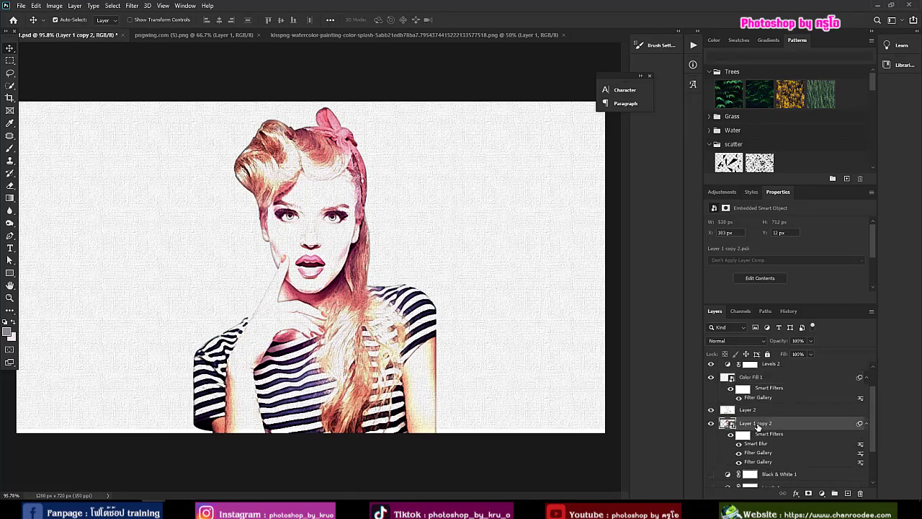
- Add a lilac Solid Color fill (b989f1) beneath Layer 1 copy 2 and hide Color Fill 1
{"action": "left_click", "coordinate": [821, 494]}
{"action": "left_click", "coordinate": [850, 328]}
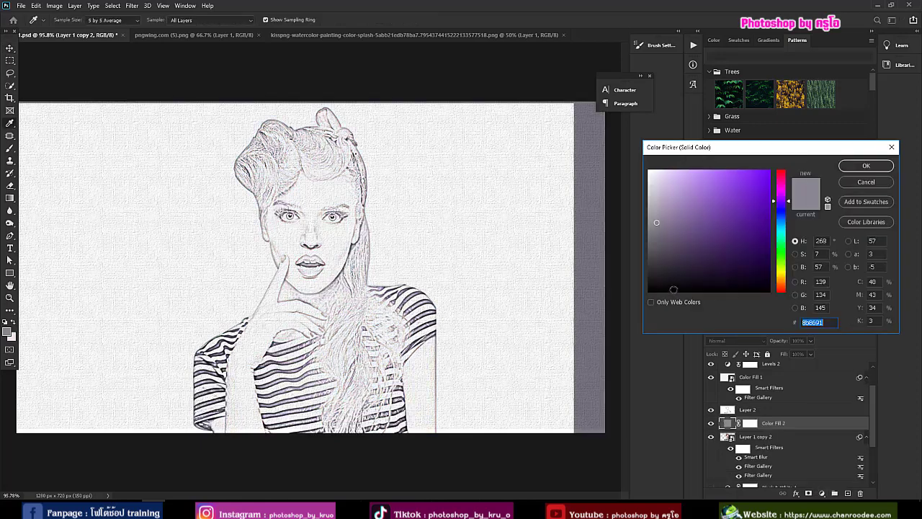
{"action": "left_click", "coordinate": [651, 179]}
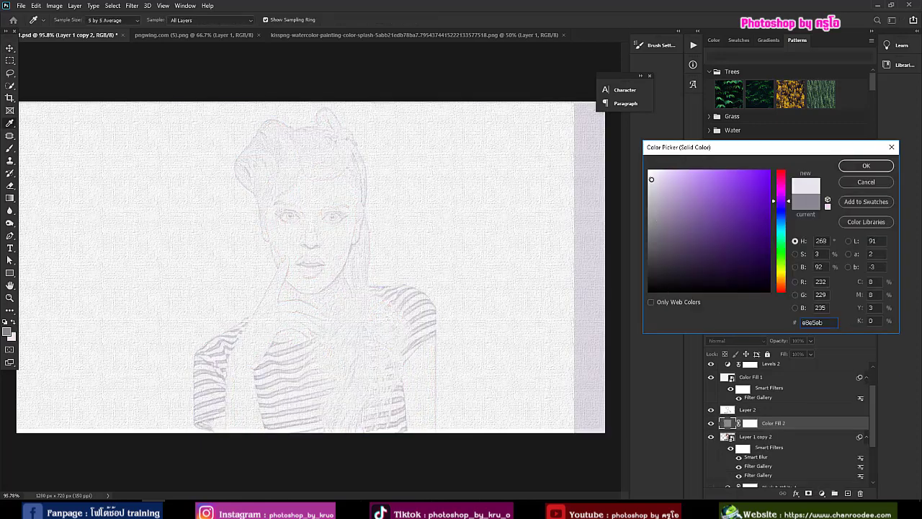
{"action": "left_click_drag", "start_coordinate": [651, 179], "coordinate": [701, 175]}
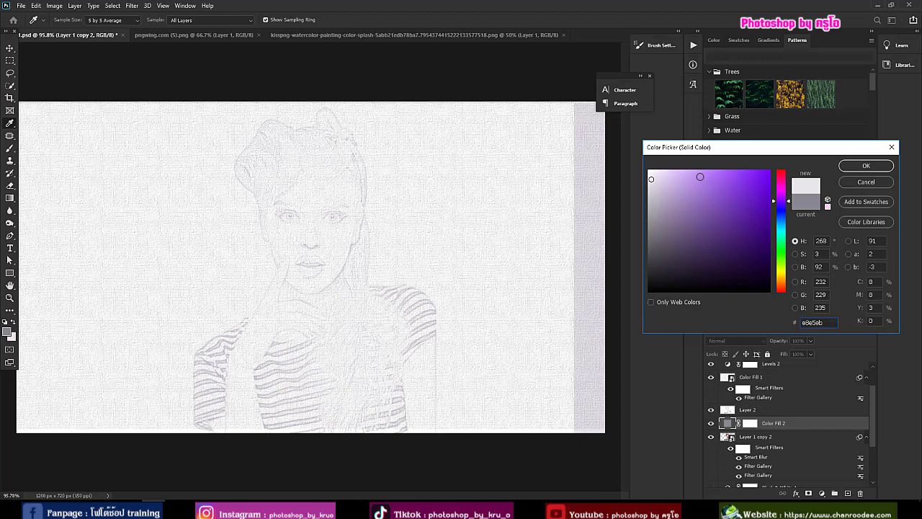
{"action": "left_click", "coordinate": [712, 175]}
{"action": "left_click", "coordinate": [865, 167]}
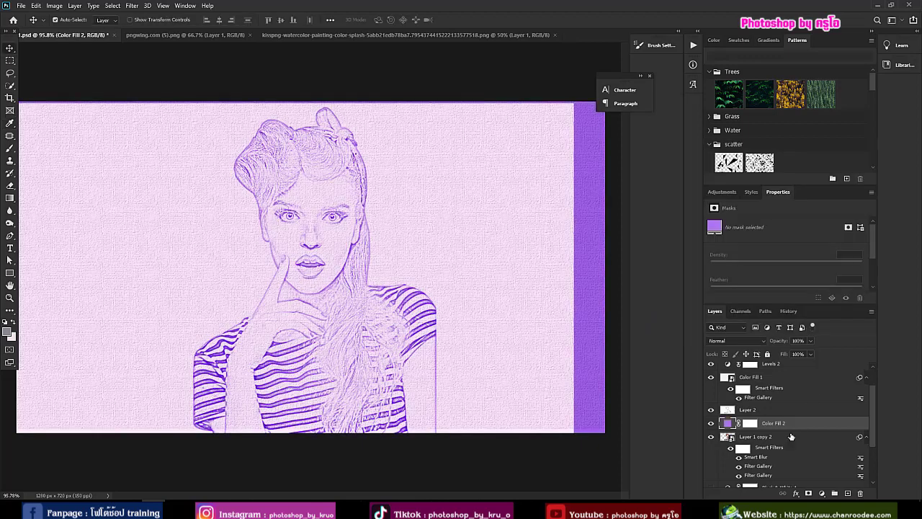
{"action": "left_click_drag", "start_coordinate": [806, 424], "coordinate": [800, 473]}
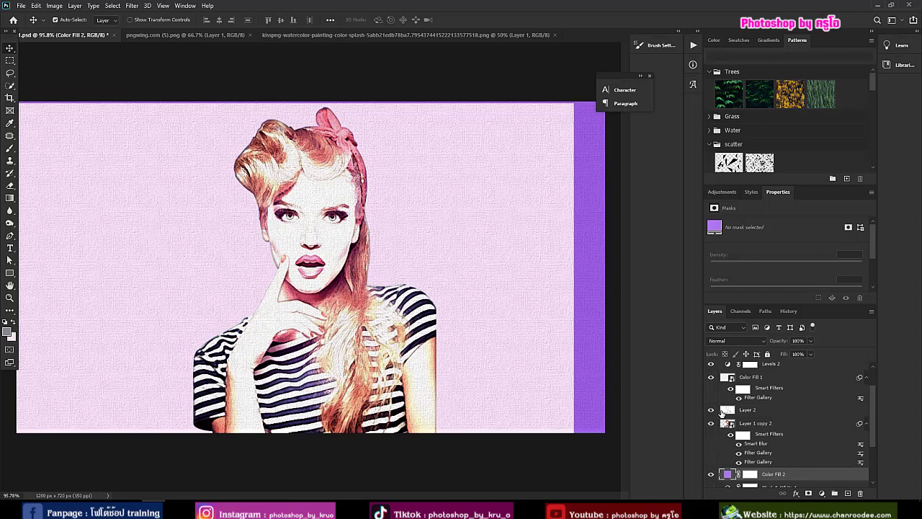
{"action": "left_click", "coordinate": [711, 378]}
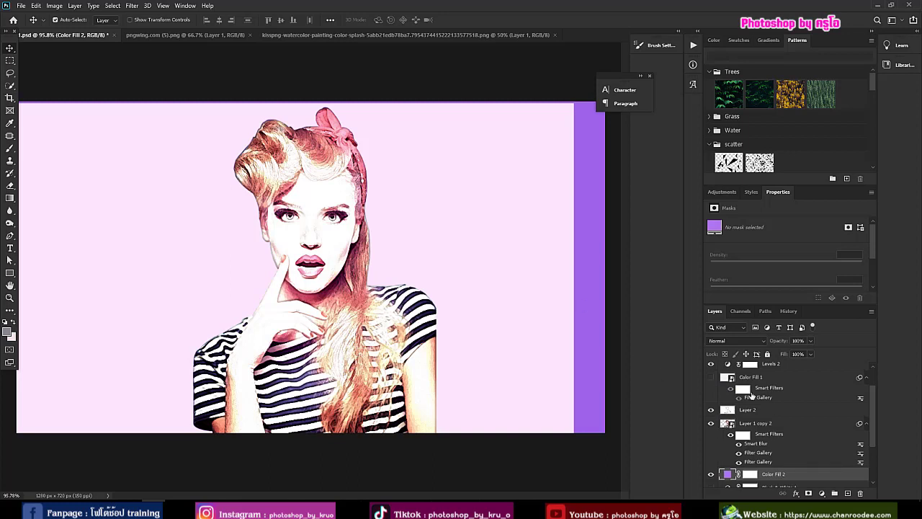
- Try shifting the Layer 2 line drawing to the right, then undo the move
{"action": "scroll", "coordinate": [799, 422], "scroll_direction": "down", "scroll_amount": 2}
{"action": "scroll", "coordinate": [808, 429], "scroll_direction": "down", "scroll_amount": 2}
{"action": "scroll", "coordinate": [810, 435], "scroll_direction": "up", "scroll_amount": 2}
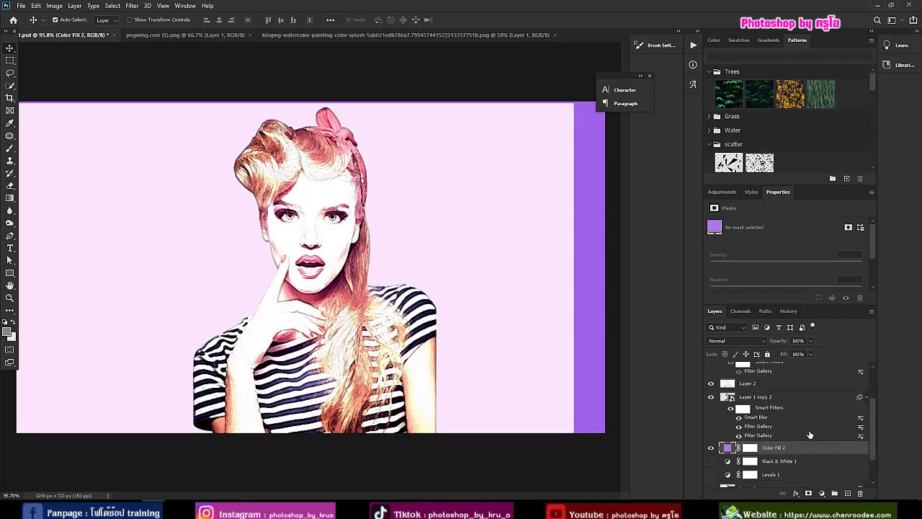
{"action": "left_click_drag", "start_coordinate": [490, 281], "coordinate": [515, 271]}
{"action": "key", "text": "ctrl+z"}
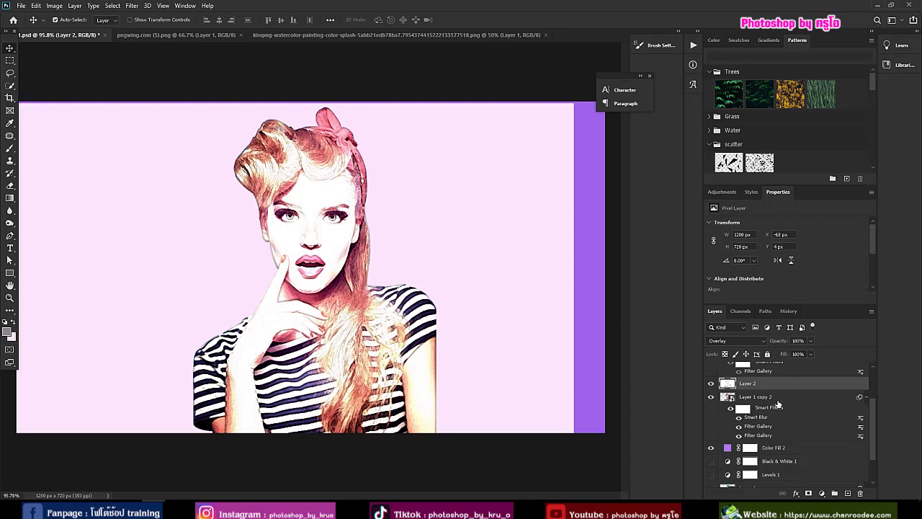
- Toggle the Levels 2 and Curves 1 adjustments off and back on to compare the look
{"action": "scroll", "coordinate": [783, 396], "scroll_direction": "up", "scroll_amount": 2}
{"action": "scroll", "coordinate": [783, 397], "scroll_direction": "up", "scroll_amount": 1}
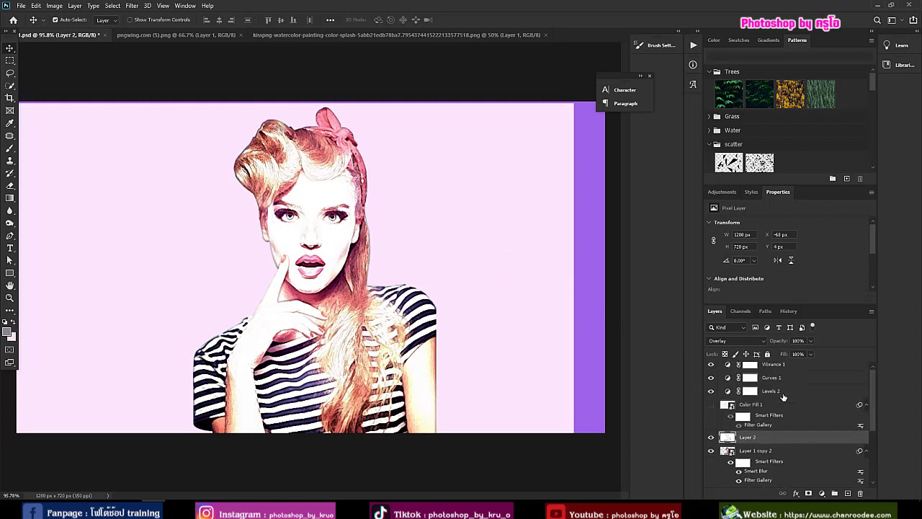
{"action": "left_click", "coordinate": [711, 395]}
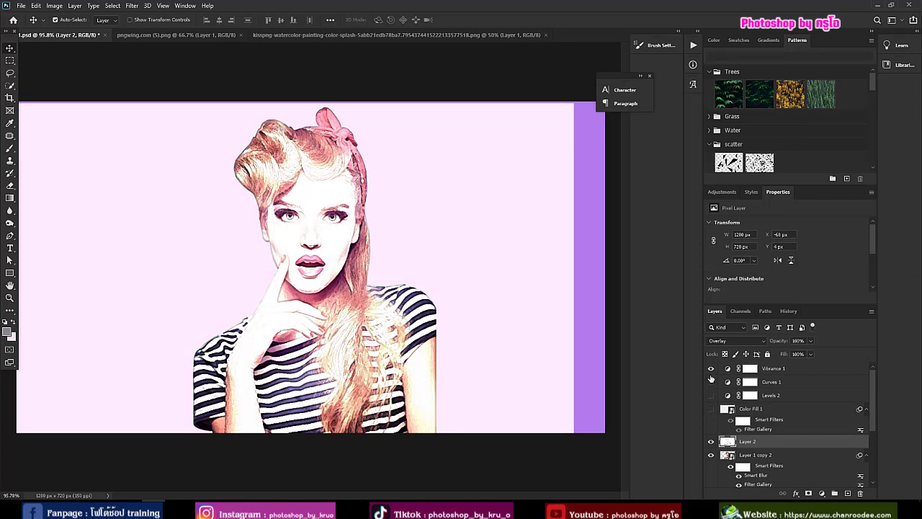
{"action": "left_click", "coordinate": [711, 381]}
{"action": "left_click", "coordinate": [711, 381]}
{"action": "left_click", "coordinate": [711, 395]}
{"action": "scroll", "coordinate": [762, 415], "scroll_direction": "down", "scroll_amount": 2}
{"action": "scroll", "coordinate": [761, 415], "scroll_direction": "down", "scroll_amount": 2}
{"action": "scroll", "coordinate": [761, 415], "scroll_direction": "down", "scroll_amount": 2}
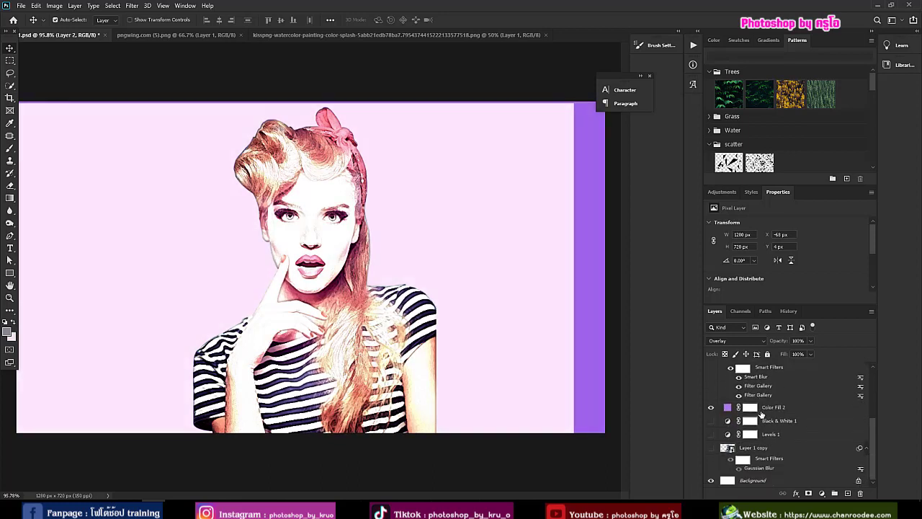
{"action": "scroll", "coordinate": [780, 419], "scroll_direction": "up", "scroll_amount": 3}
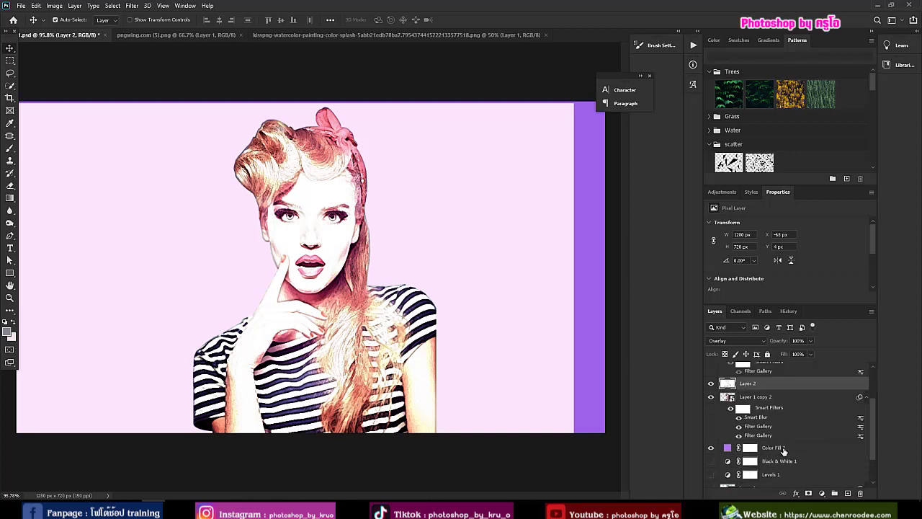
- Select Layer 2 through Color Fill 2 and merge the visible layers into Layer 2
{"action": "left_click", "coordinate": [784, 450], "text": "shift"}
{"action": "right_click", "coordinate": [808, 400]}
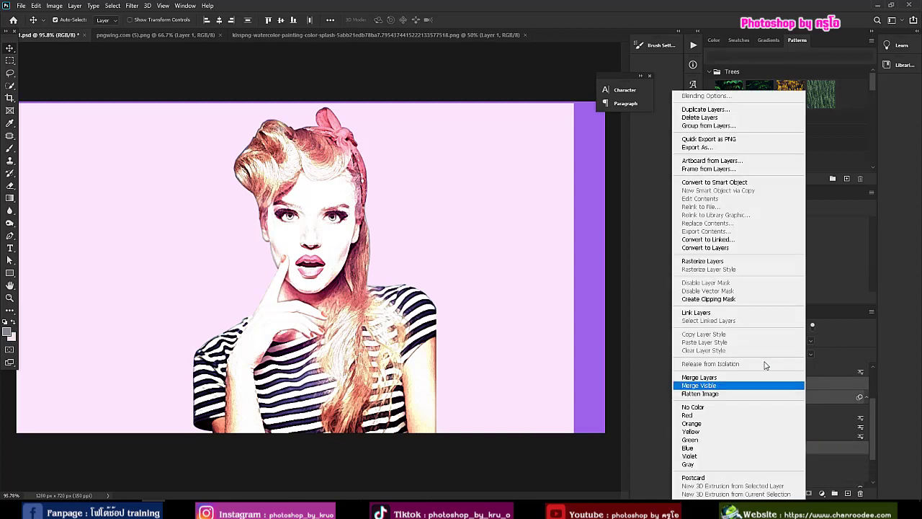
{"action": "left_click", "coordinate": [714, 377]}
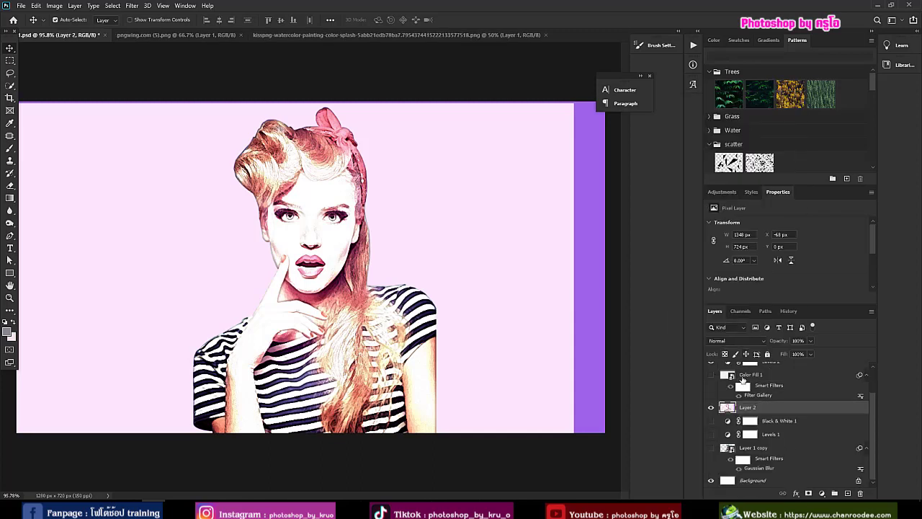
- Bring the red watercolour splash image into the portrait document as Layer 3
{"action": "left_click", "coordinate": [317, 35]}
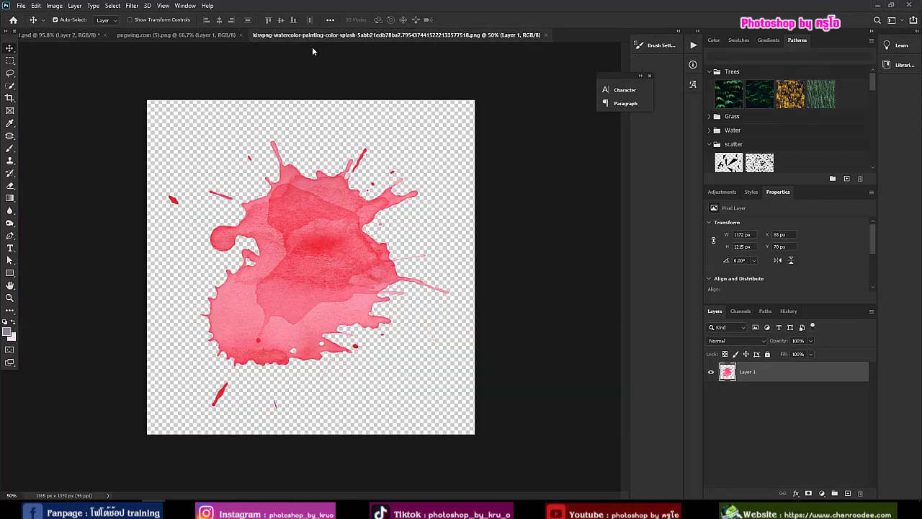
{"action": "left_click_drag", "start_coordinate": [313, 51], "coordinate": [317, 68]}
{"action": "left_click_drag", "start_coordinate": [357, 212], "coordinate": [220, 239]}
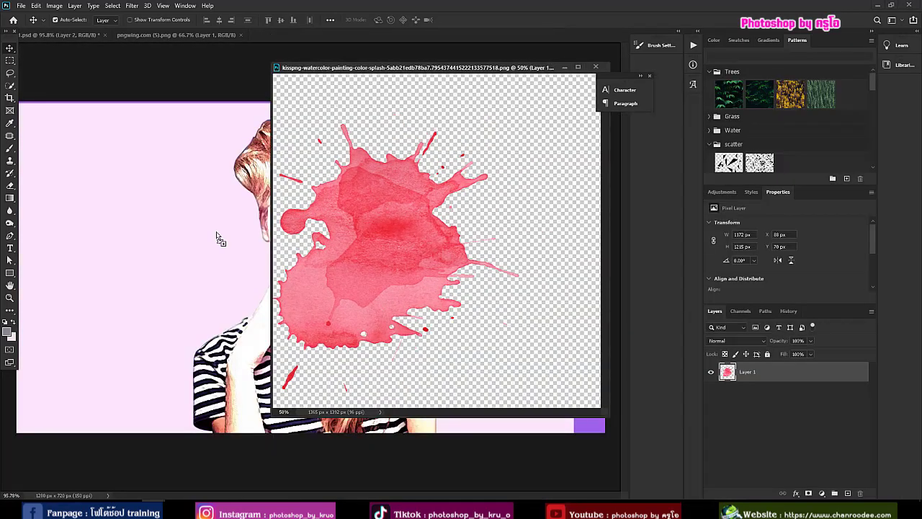
{"action": "left_click_drag", "start_coordinate": [381, 68], "coordinate": [384, 34]}
{"action": "left_click", "coordinate": [58, 34]}
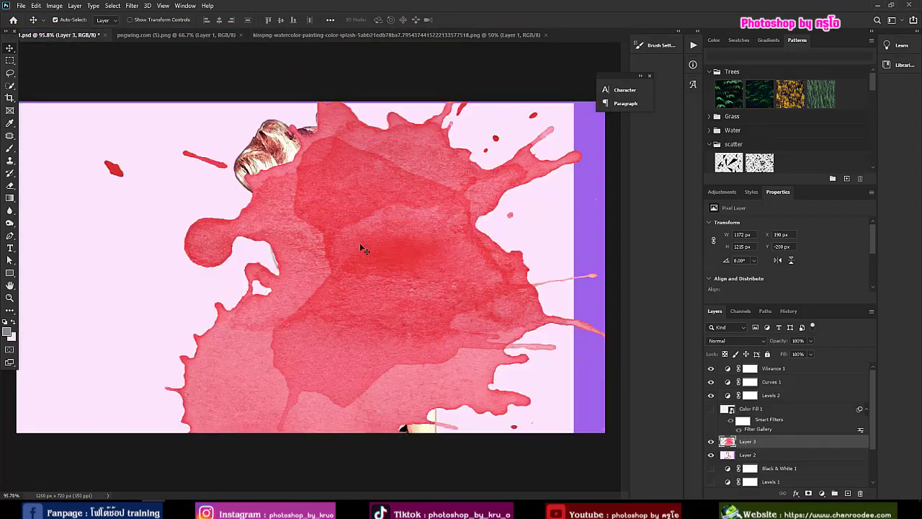
{"action": "left_click_drag", "start_coordinate": [360, 245], "coordinate": [327, 238]}
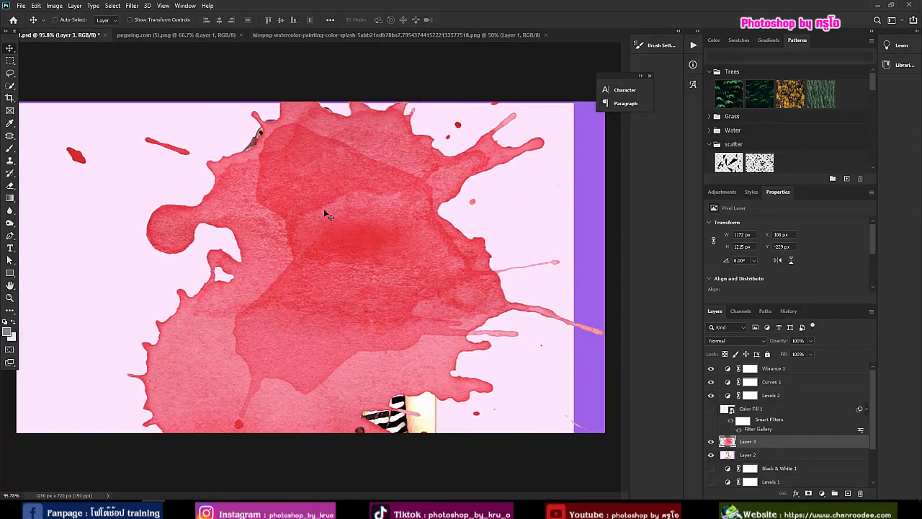
- Free-transform the splash to about 87% scale and 24° rotation, position it over the woman, and commit
{"action": "key", "text": "ctrl+t"}
{"action": "left_click_drag", "start_coordinate": [207, 192], "coordinate": [231, 253]}
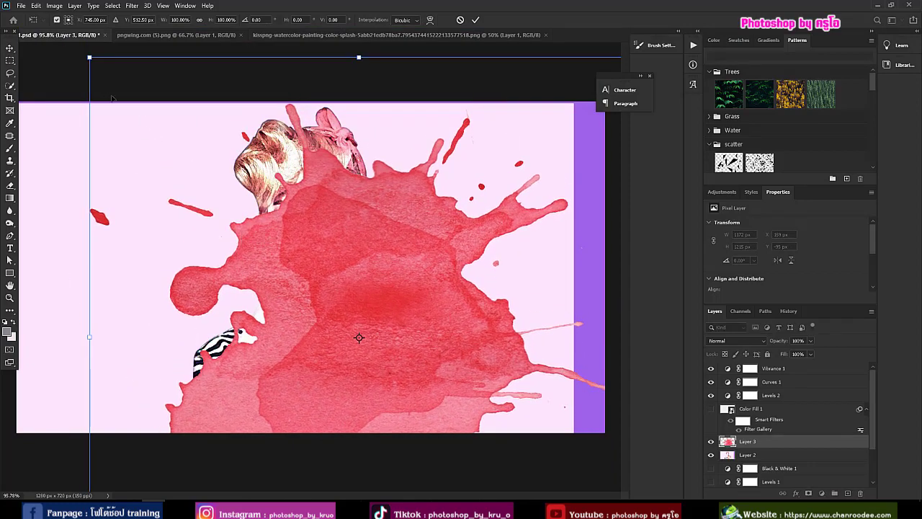
{"action": "left_click_drag", "start_coordinate": [90, 57], "coordinate": [242, 216]}
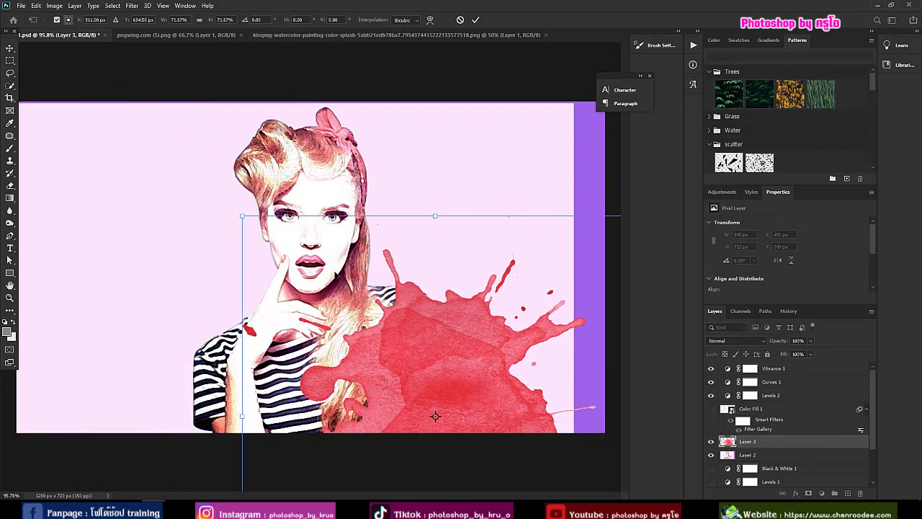
{"action": "left_click_drag", "start_coordinate": [388, 314], "coordinate": [263, 266]}
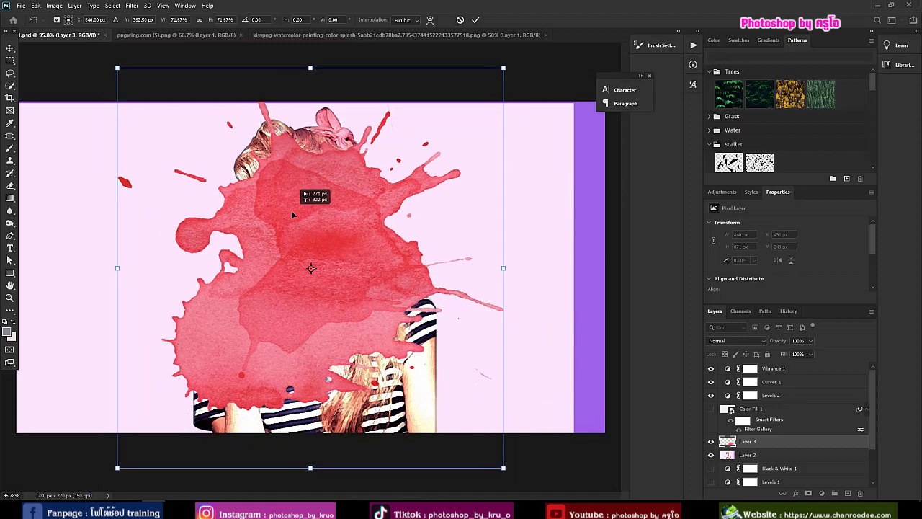
{"action": "left_click_drag", "start_coordinate": [503, 467], "coordinate": [532, 490]}
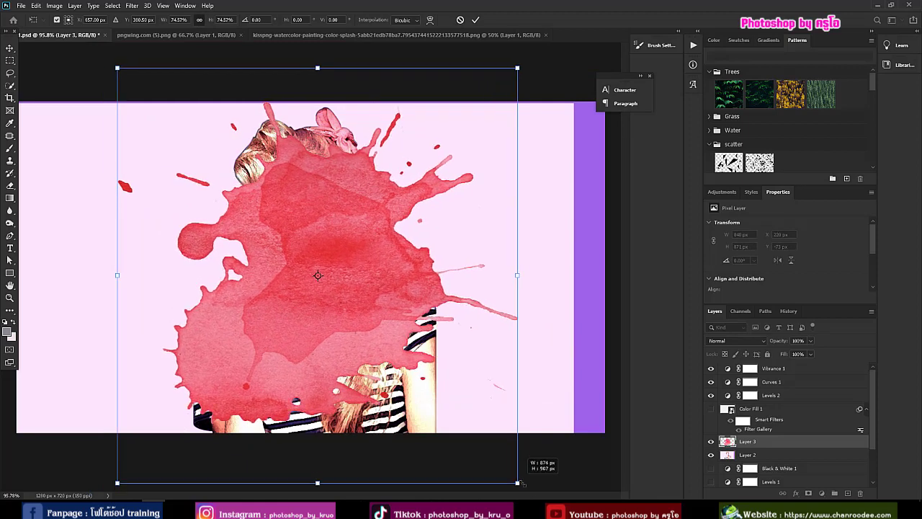
{"action": "left_click_drag", "start_coordinate": [116, 68], "coordinate": [58, 25]}
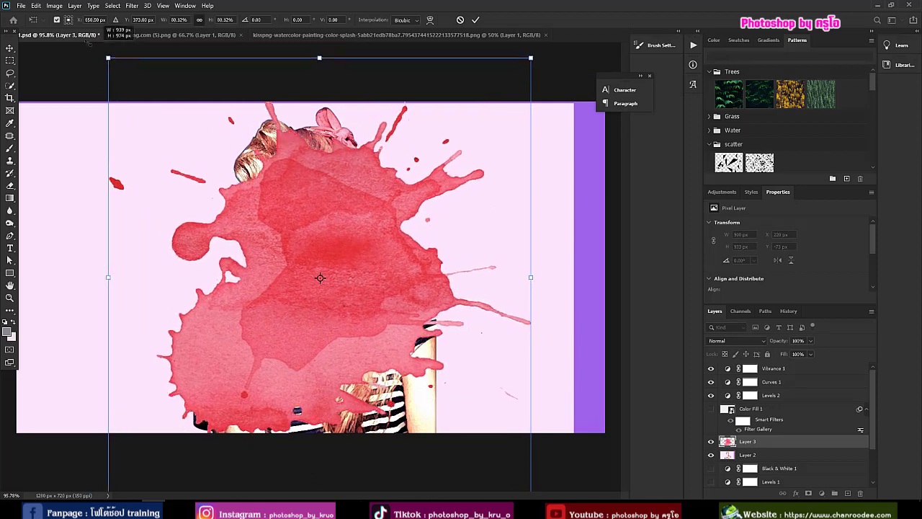
{"action": "mouse_move", "coordinate": [252, 376]}
{"action": "left_mouse_down"}
{"action": "mouse_move", "coordinate": [274, 382]}
{"action": "mouse_move", "coordinate": [280, 365]}
{"action": "left_mouse_up"}
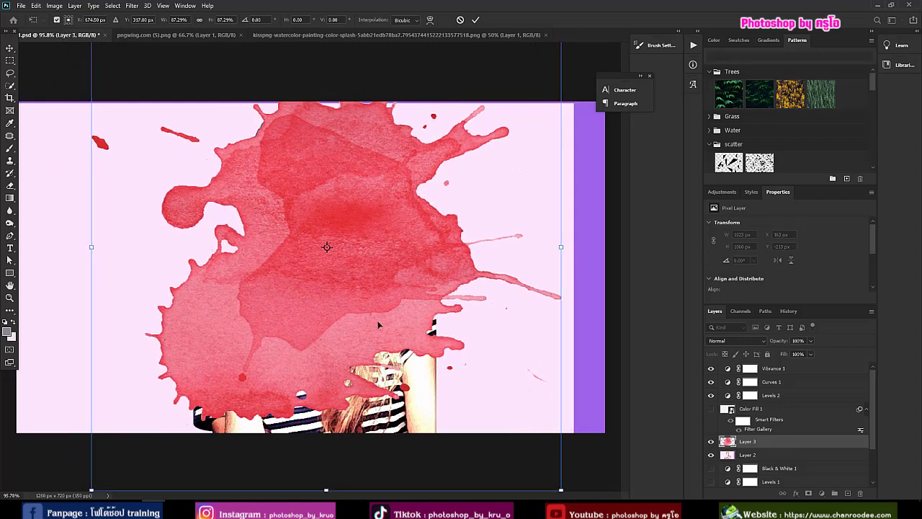
{"action": "left_click_drag", "start_coordinate": [330, 350], "coordinate": [334, 352]}
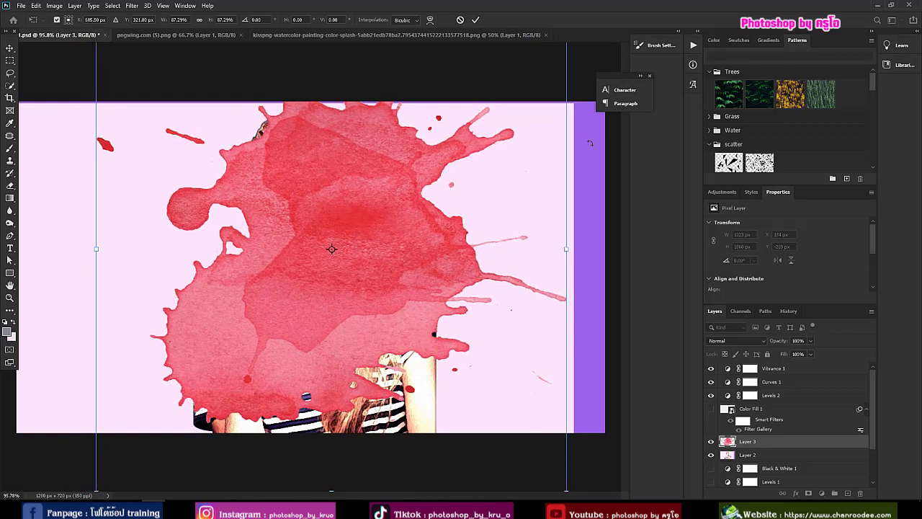
{"action": "left_click_drag", "start_coordinate": [590, 142], "coordinate": [554, 246]}
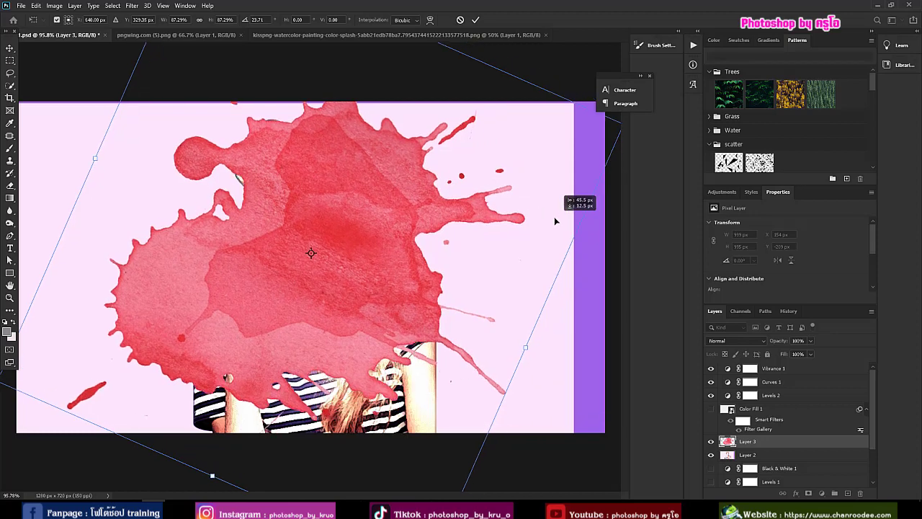
{"action": "left_click_drag", "start_coordinate": [582, 215], "coordinate": [554, 218]}
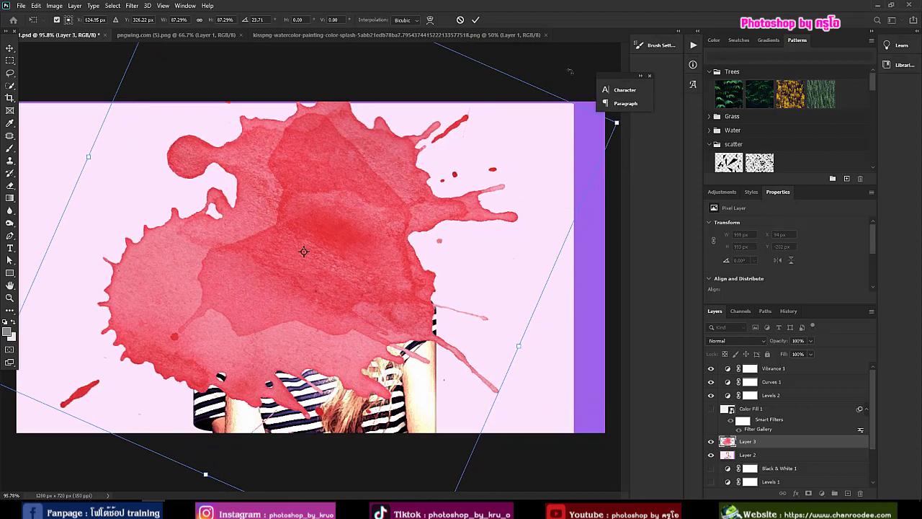
{"action": "left_click", "coordinate": [475, 19]}
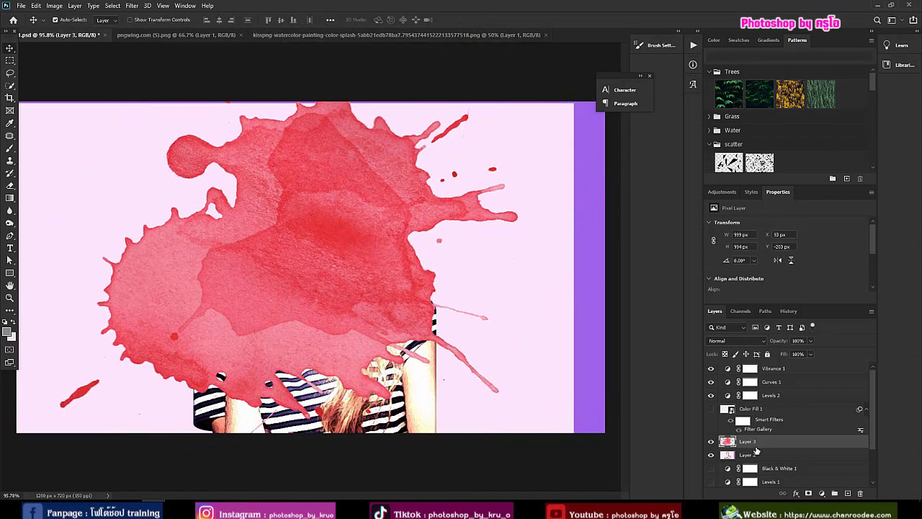
- Mask Layer 2 to the splash shape, hide Layer 3, and show the Color Fill 1 canvas texture
{"action": "left_click", "coordinate": [727, 443], "text": "ctrl"}
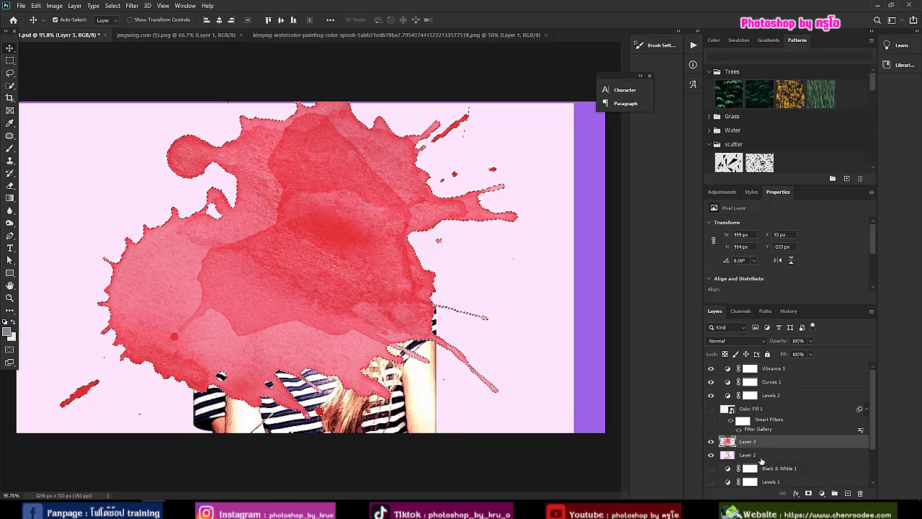
{"action": "left_click", "coordinate": [749, 454]}
{"action": "left_click", "coordinate": [809, 494]}
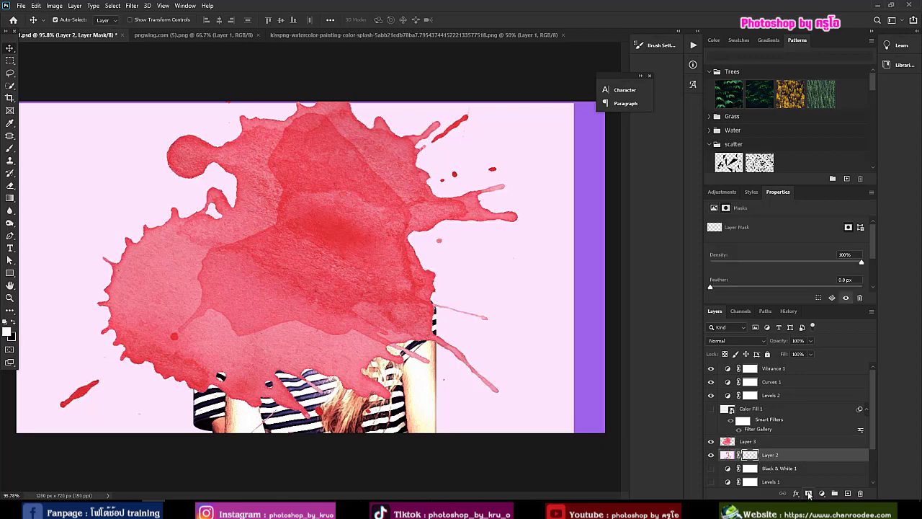
{"action": "left_click", "coordinate": [711, 441]}
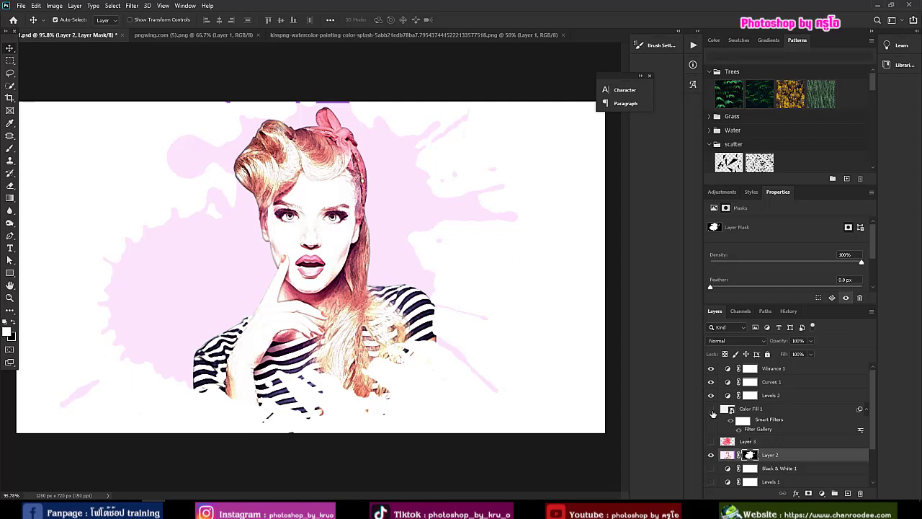
{"action": "left_click", "coordinate": [711, 408]}
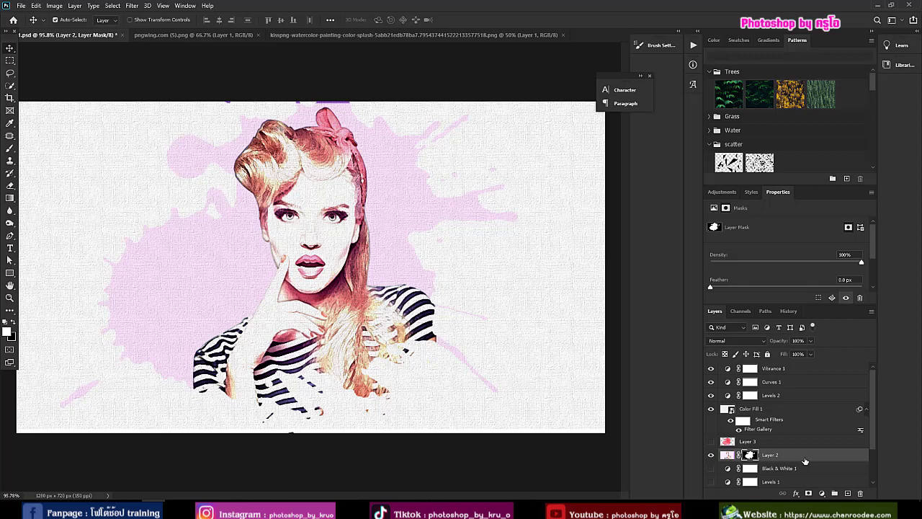
{"action": "left_click", "coordinate": [711, 456]}
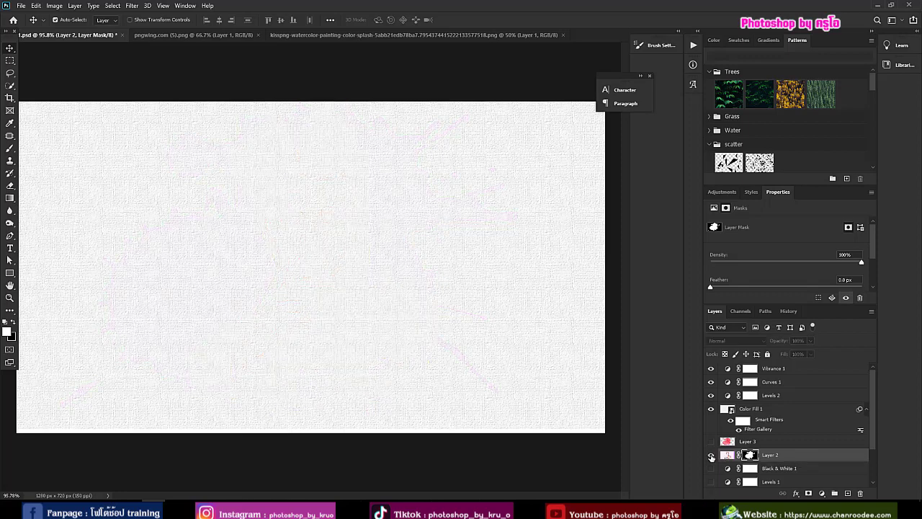
{"action": "left_click", "coordinate": [711, 455]}
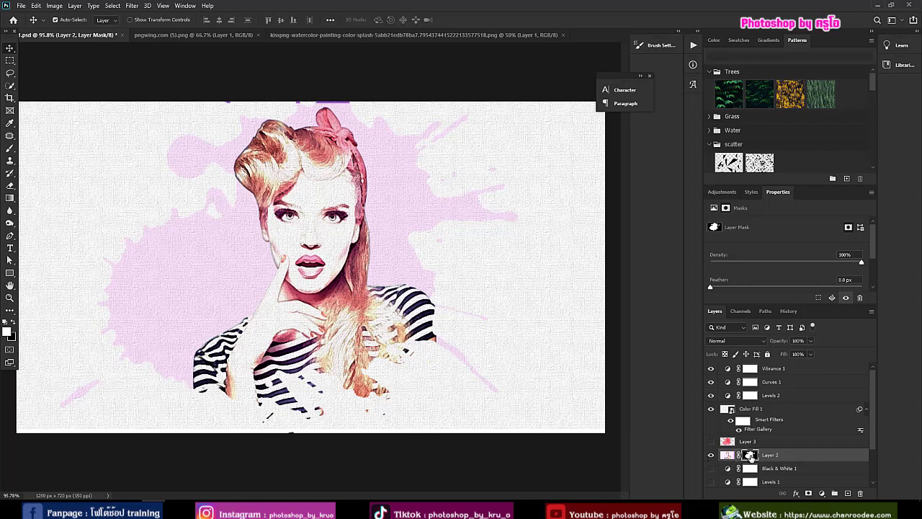
- Paint black with a small brush on the mask to remove purple specks along the top edge
{"action": "left_click", "coordinate": [11, 150]}
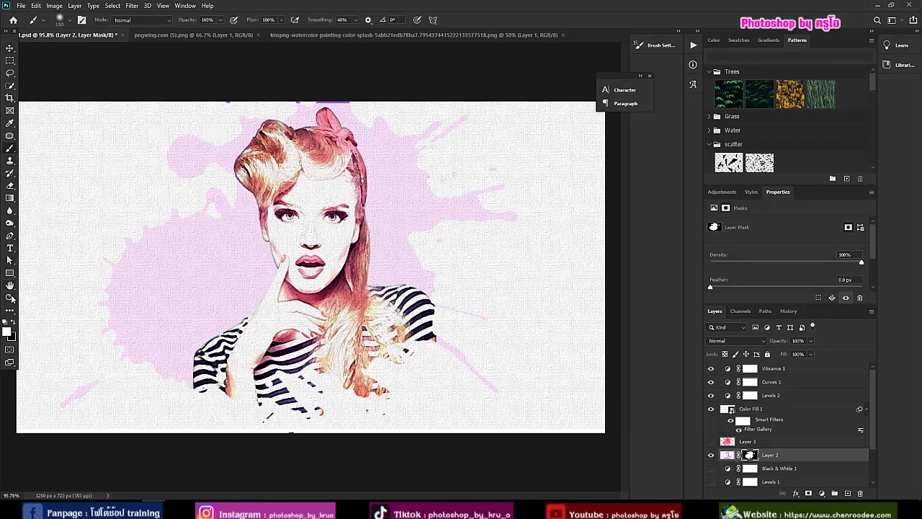
{"action": "left_click", "coordinate": [13, 323]}
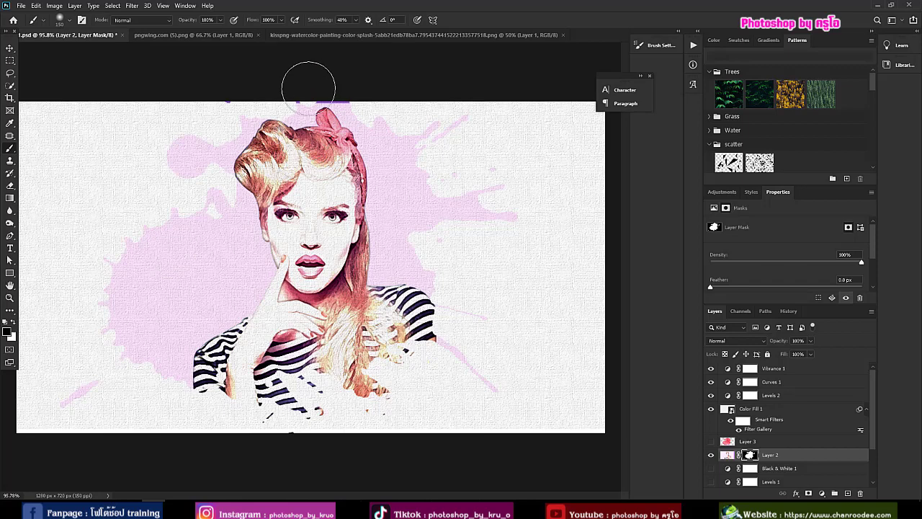
{"action": "key", "text": "bracketleft"}
{"action": "key", "text": "bracketleft"}
{"action": "key", "text": "bracketleft"}
{"action": "key", "text": "bracketleft"}
{"action": "key", "text": "bracketleft"}
{"action": "key", "text": "bracketleft"}
{"action": "key", "text": "bracketleft"}
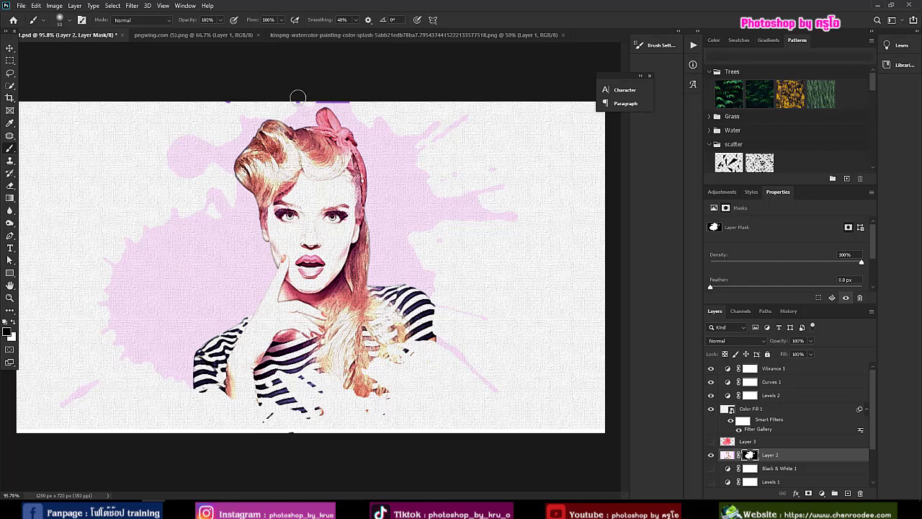
{"action": "key", "text": "bracketleft"}
{"action": "key", "text": "bracketleft"}
{"action": "mouse_move", "coordinate": [295, 99]}
{"action": "left_mouse_down"}
{"action": "mouse_move", "coordinate": [356, 100]}
{"action": "mouse_move", "coordinate": [344, 99]}
{"action": "left_mouse_up"}
{"action": "left_click_drag", "start_coordinate": [232, 101], "coordinate": [219, 100]}
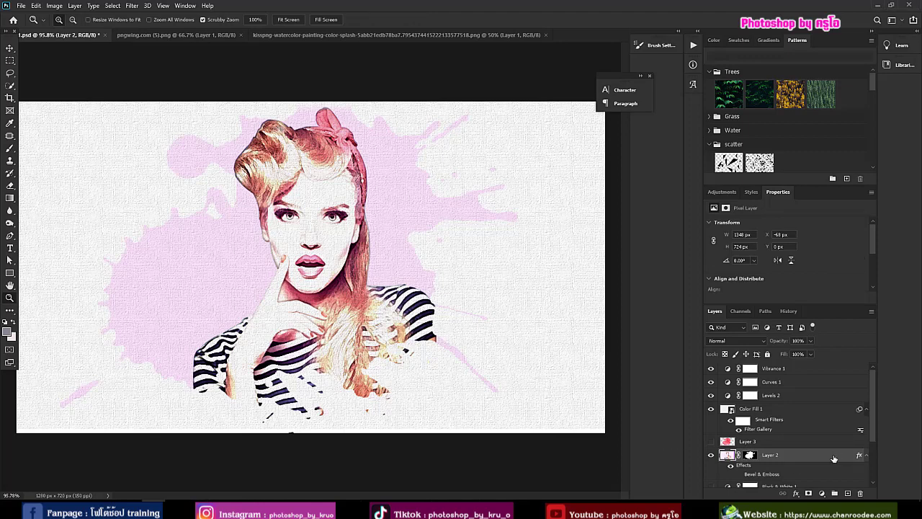
- Apply Bevel & Emboss to Layer 2 with its default Chisel Hard, 1% depth, 2 px soften settings
{"action": "double_click", "coordinate": [834, 458]}
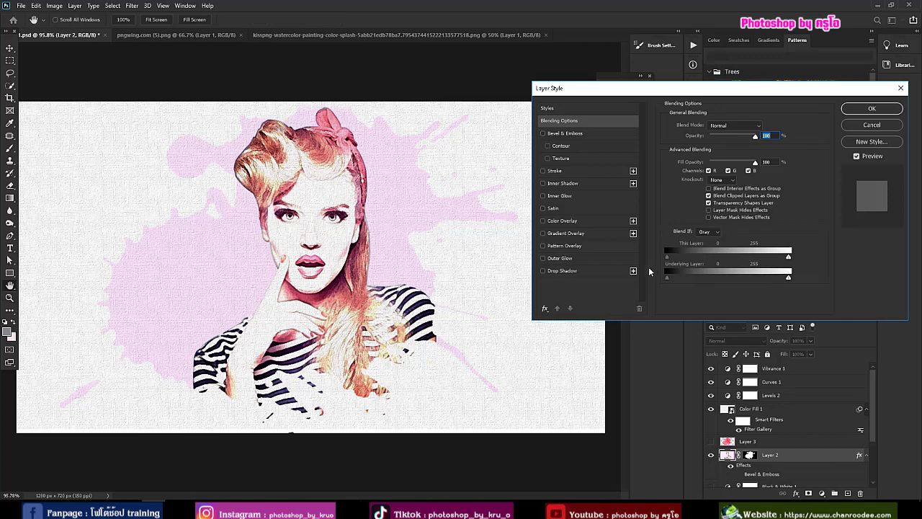
{"action": "left_click", "coordinate": [543, 136]}
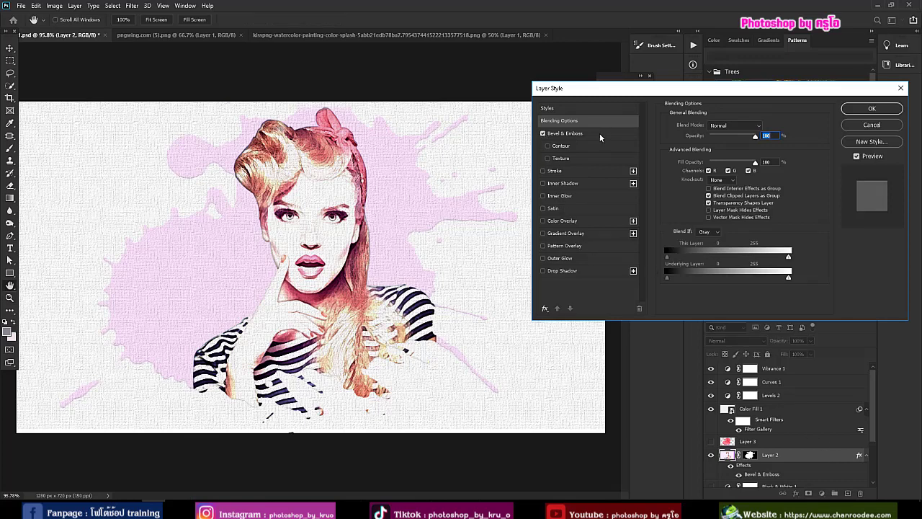
{"action": "left_click", "coordinate": [599, 133]}
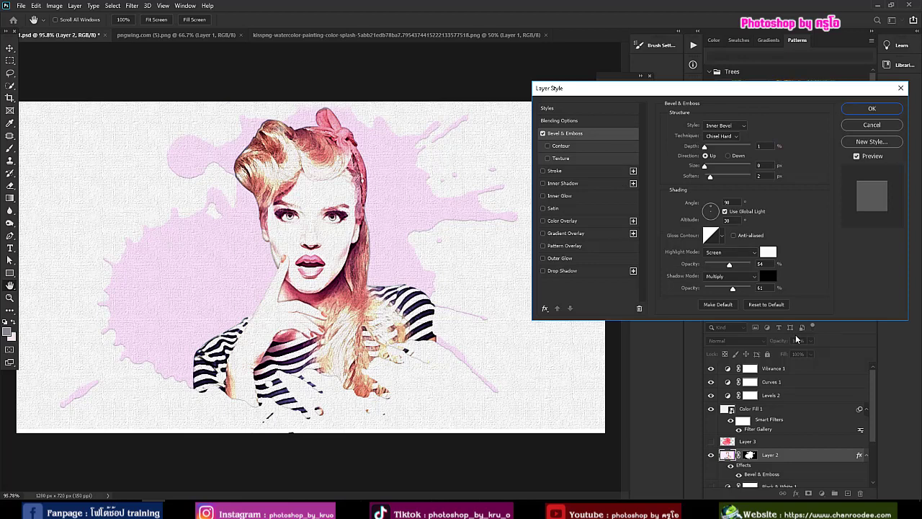
{"action": "left_click", "coordinate": [870, 109]}
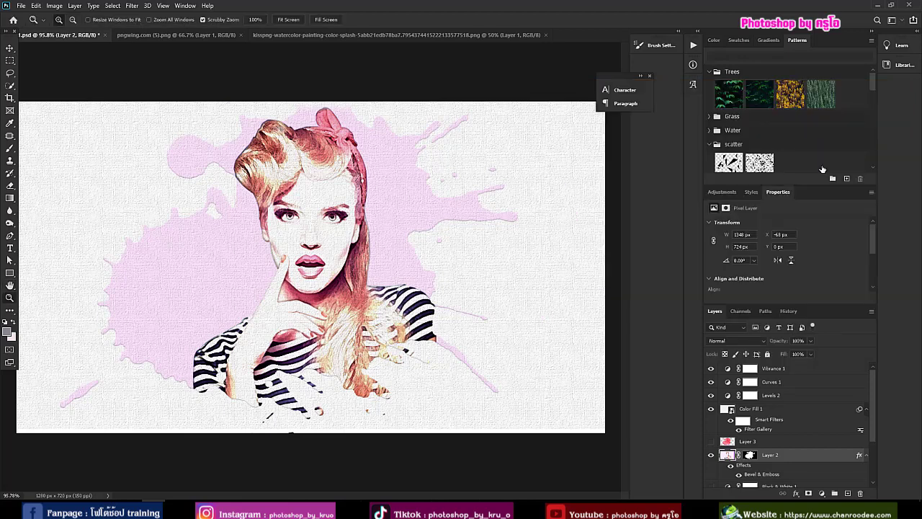